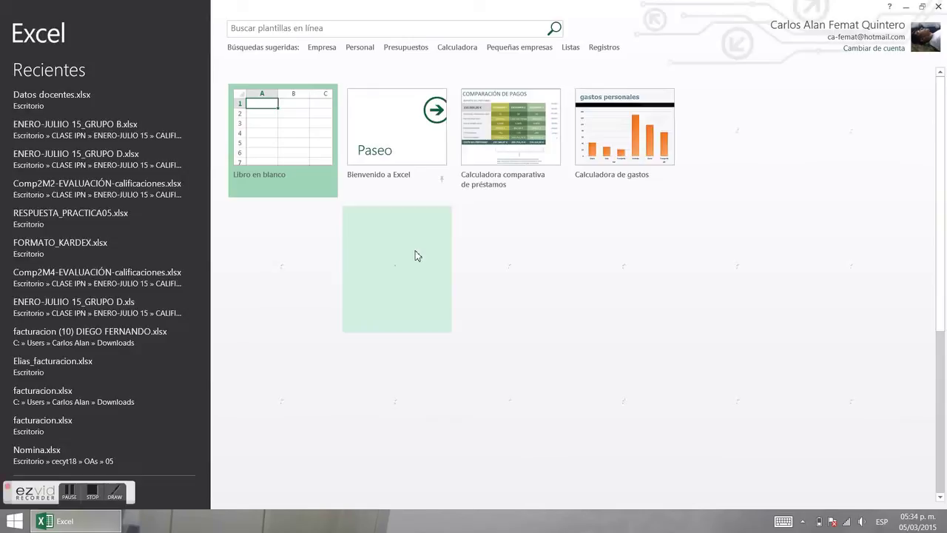
- Create a blank workbook and enter the heading Datos in cell A1
{"action": "left_click", "coordinate": [318, 145]}
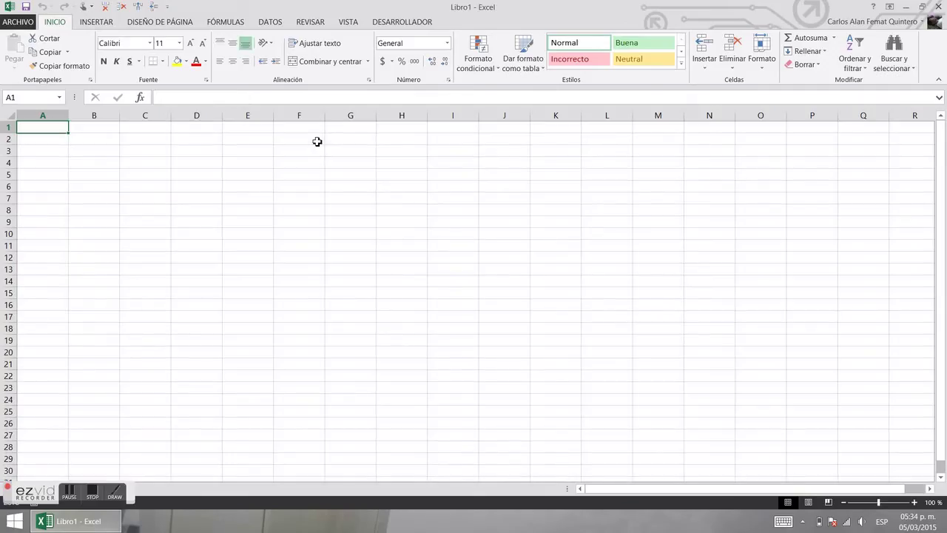
{"action": "left_click", "coordinate": [62, 140]}
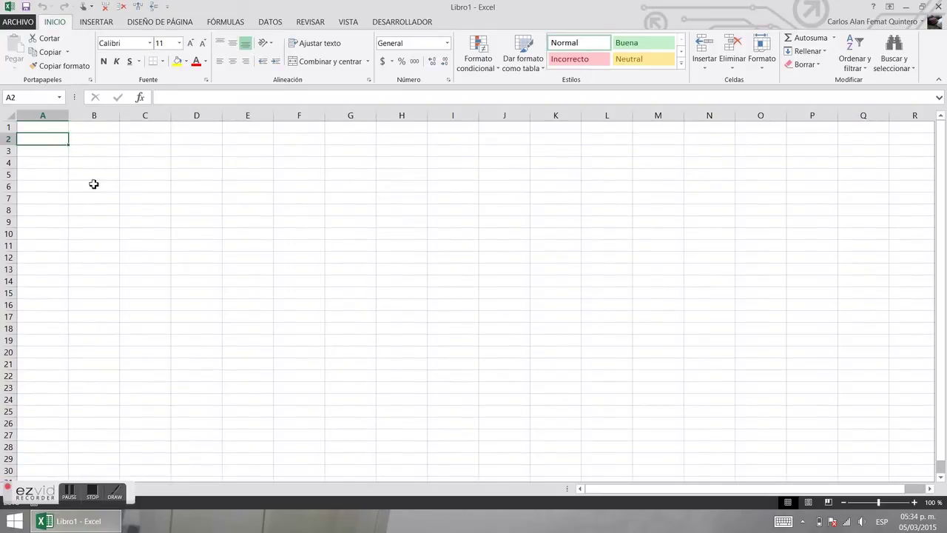
{"action": "left_click", "coordinate": [47, 129]}
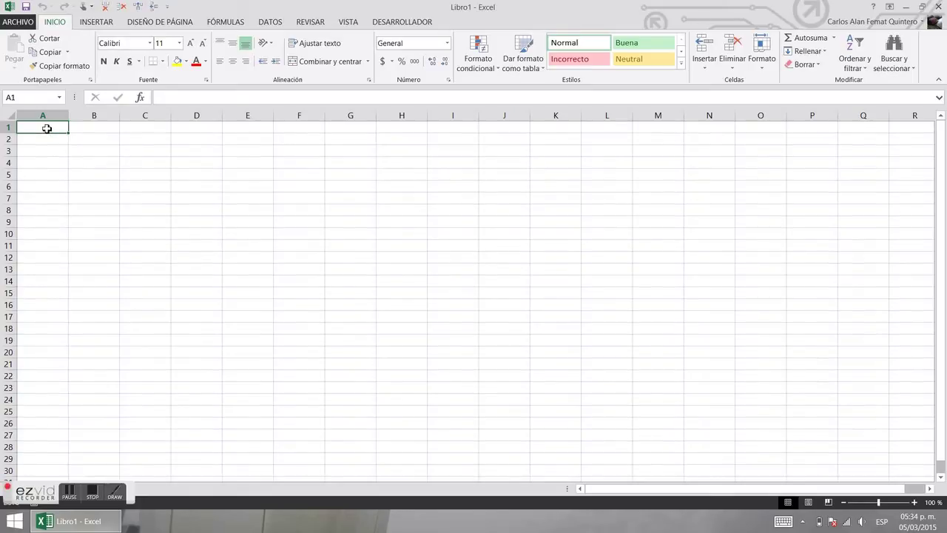
{"action": "type", "text": "Dato"}
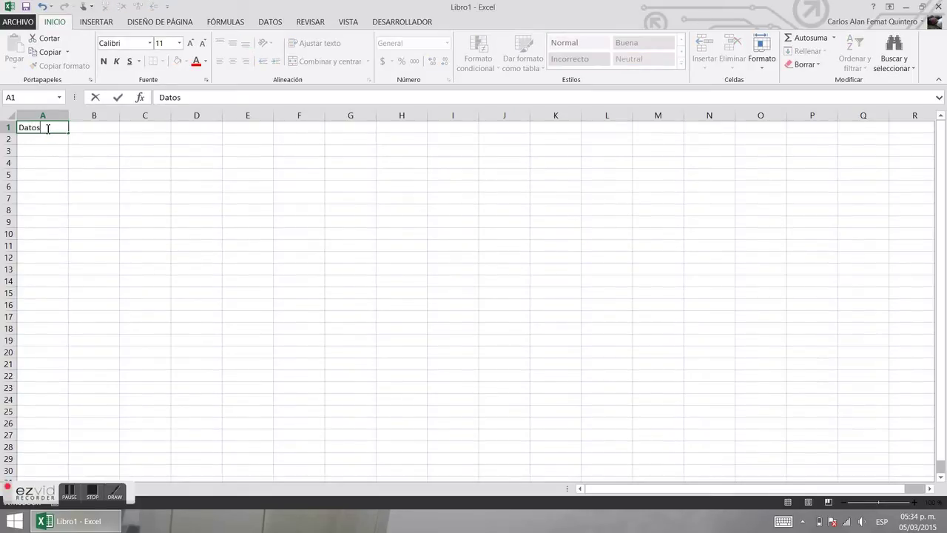
{"action": "type", "text": "s"}
{"action": "key", "text": "Tab"}
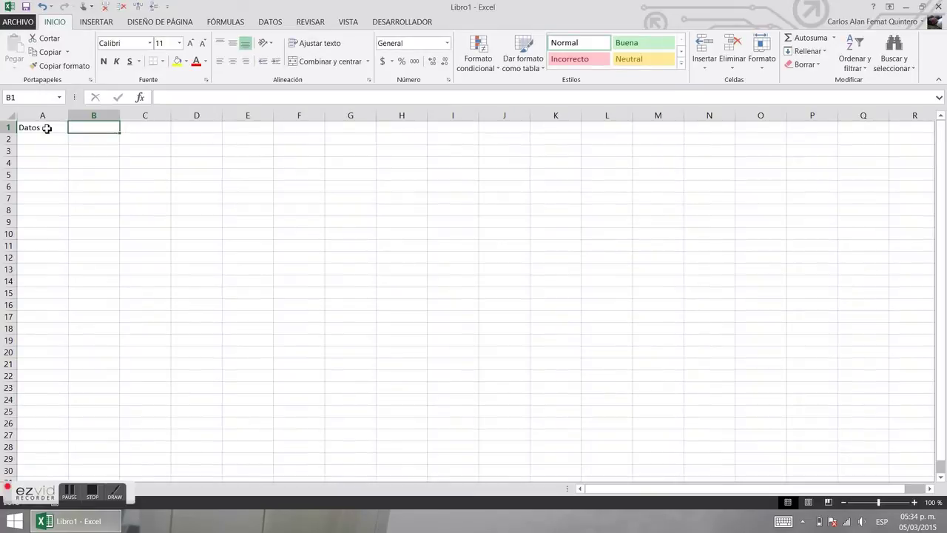
{"action": "key", "text": "Down"}
{"action": "key", "text": "Left"}
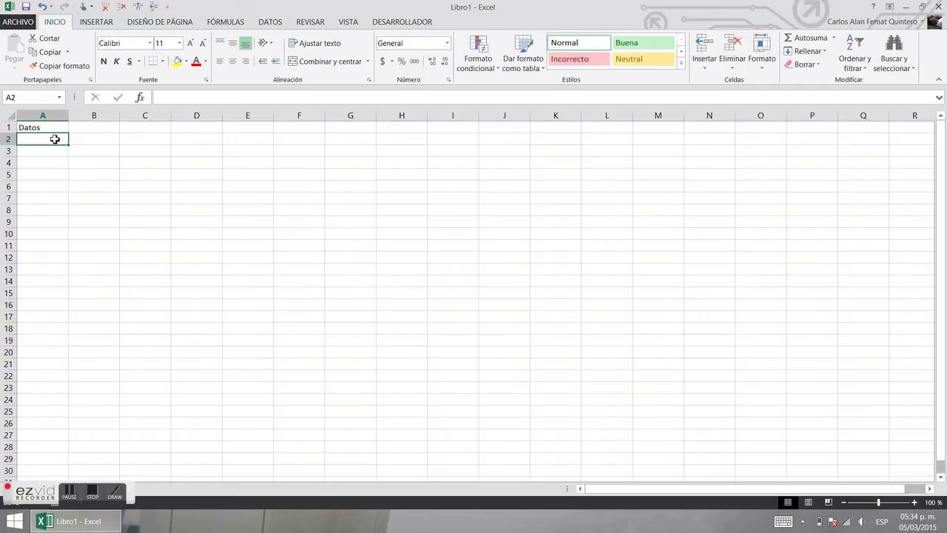
- Format the Datos heading in A1 with centred text, a yellow fill and all borders
{"action": "left_click", "coordinate": [43, 128]}
{"action": "left_click", "coordinate": [233, 61]}
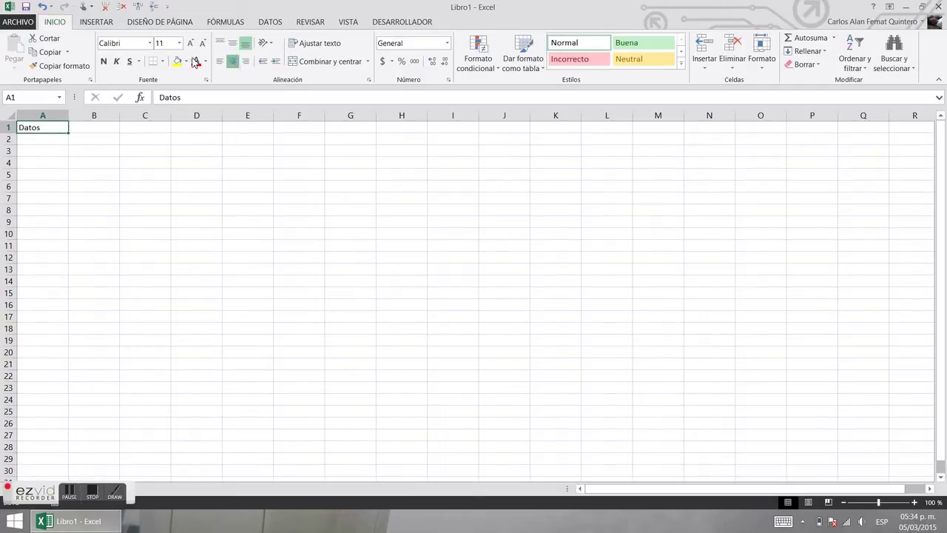
{"action": "left_click", "coordinate": [177, 61]}
{"action": "left_click", "coordinate": [163, 61]}
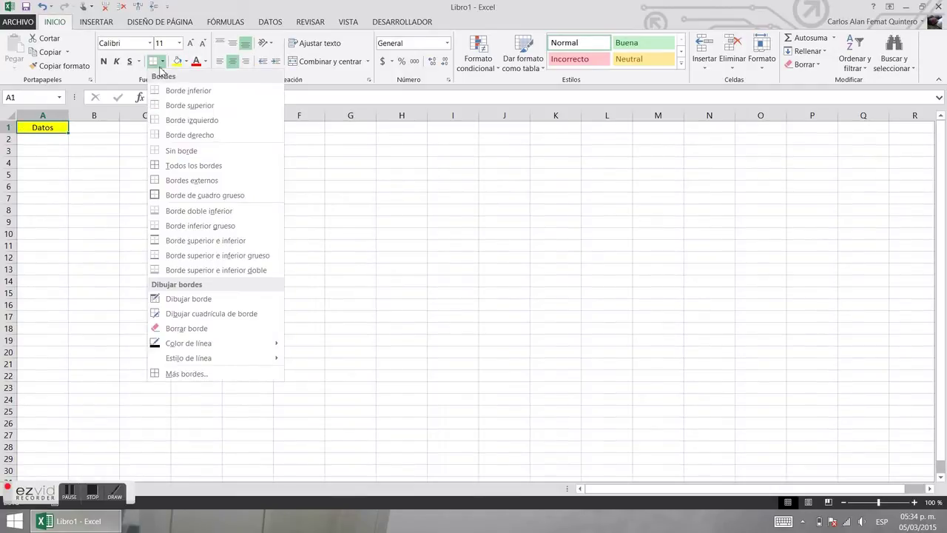
{"action": "left_click", "coordinate": [161, 166]}
{"action": "left_click", "coordinate": [107, 165]}
- Enter the values 1, 2, 4, 6, 7, 8, 9 and 10 down cells A2 to A9
{"action": "left_click", "coordinate": [59, 140]}
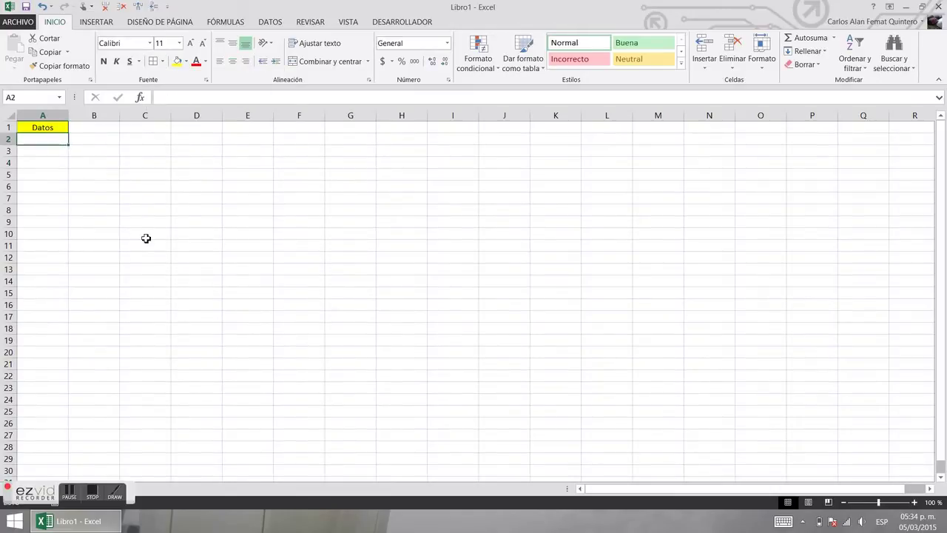
{"action": "type", "text": "1"}
{"action": "key", "text": "Return"}
{"action": "type", "text": "2"}
{"action": "key", "text": "Return"}
{"action": "type", "text": "4"}
{"action": "key", "text": "Return"}
{"action": "type", "text": "6"}
{"action": "key", "text": "Return"}
{"action": "type", "text": "7"}
{"action": "key", "text": "Return"}
{"action": "type", "text": "8"}
{"action": "key", "text": "Return"}
{"action": "type", "text": "9"}
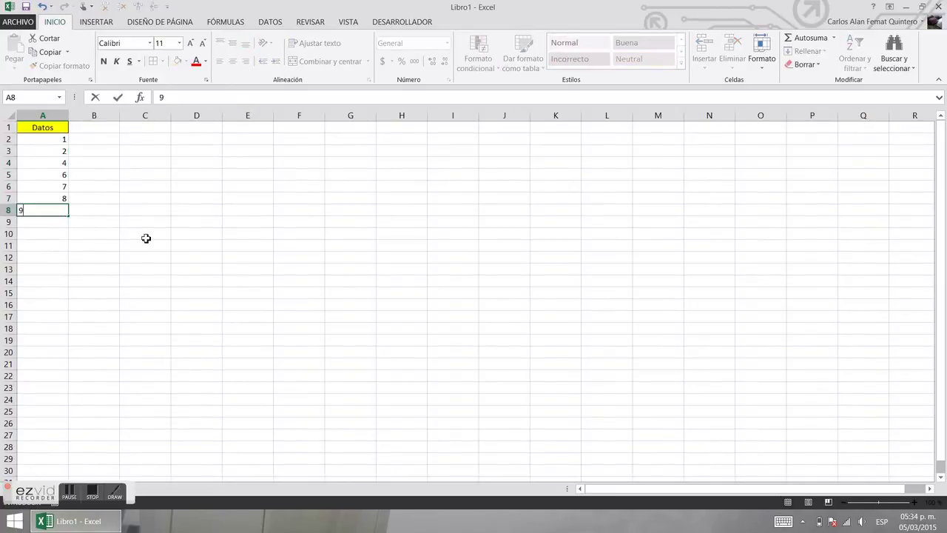
{"action": "key", "text": "Return"}
{"action": "type", "text": "10"}
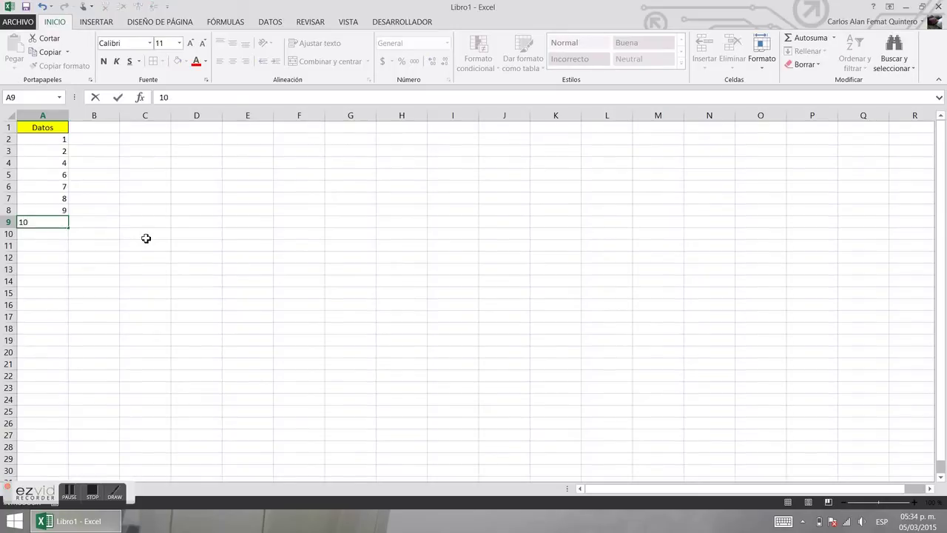
{"action": "key", "text": "Return"}
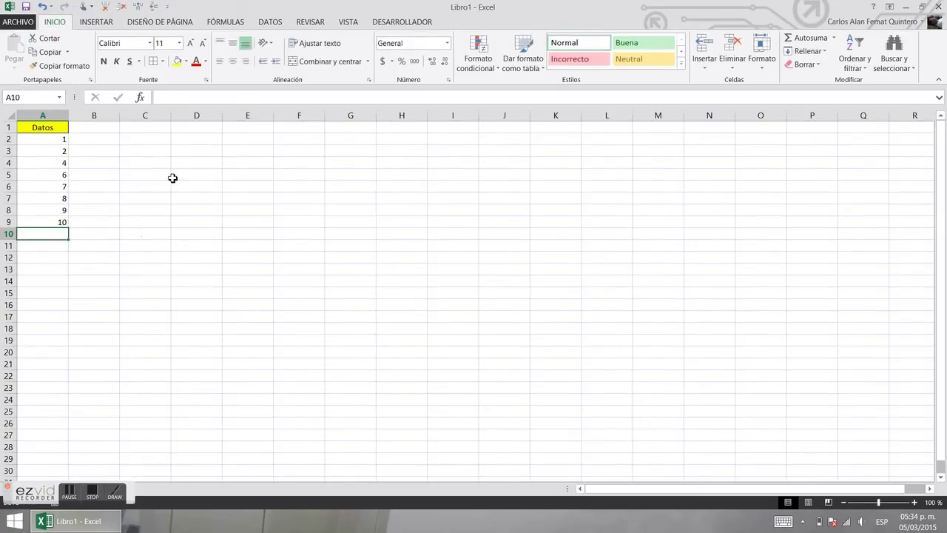
- Centre the contents of column A and apply all borders to the data range A1:A9
{"action": "left_click", "coordinate": [42, 115]}
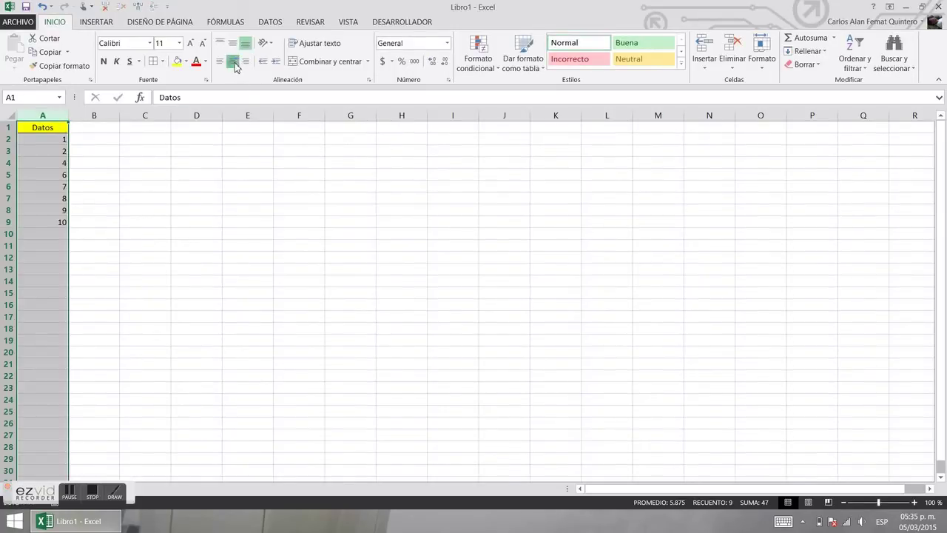
{"action": "left_click", "coordinate": [232, 61]}
{"action": "left_click", "coordinate": [145, 269]}
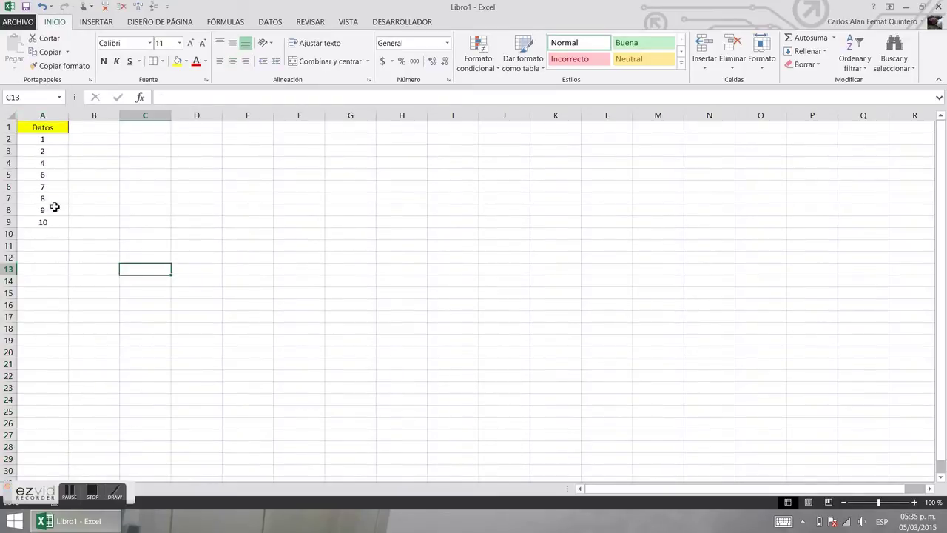
{"action": "left_click_drag", "start_coordinate": [54, 126], "coordinate": [66, 223]}
{"action": "left_click", "coordinate": [154, 61]}
{"action": "left_click", "coordinate": [136, 237]}
{"action": "left_click", "coordinate": [56, 244]}
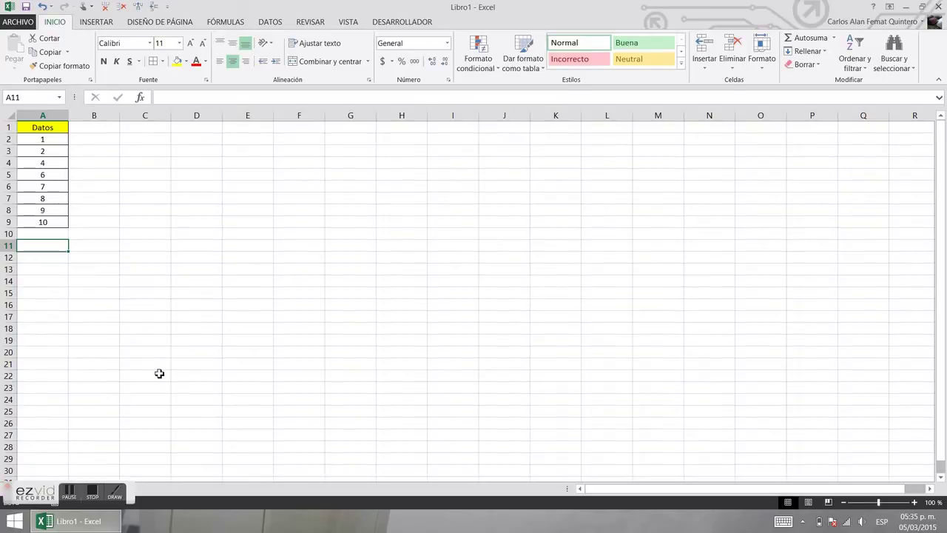
- Switch to Word, create a blank document and dismiss the document recovery list
{"action": "left_click", "coordinate": [13, 521]}
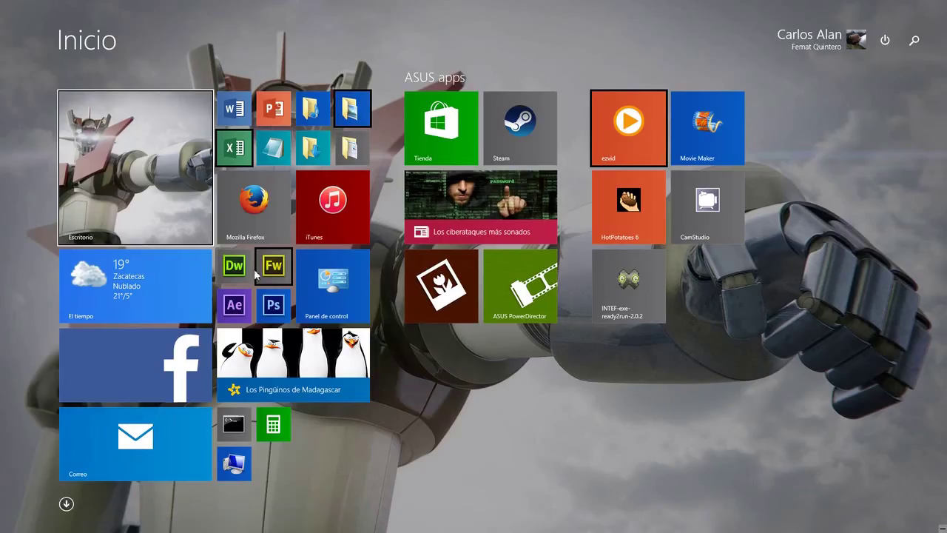
{"action": "left_click", "coordinate": [234, 111]}
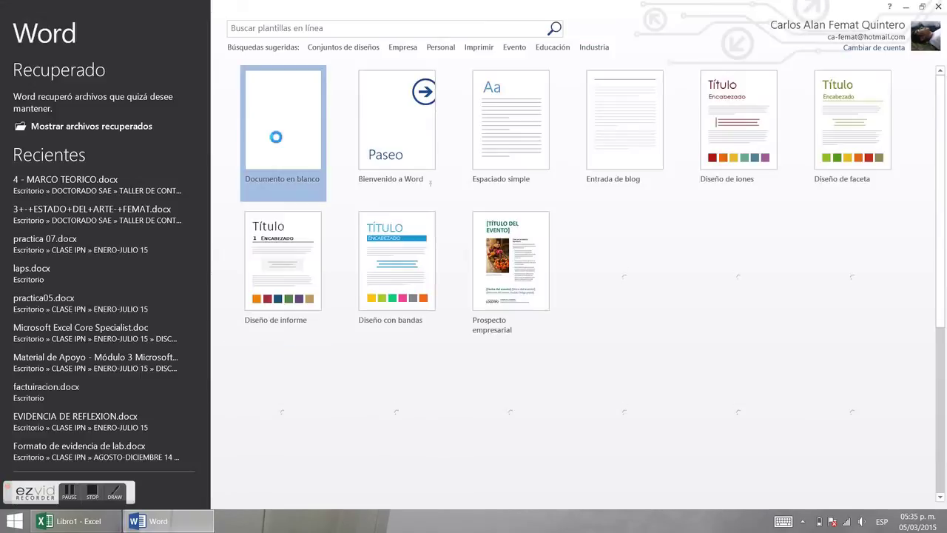
{"action": "left_click", "coordinate": [276, 141]}
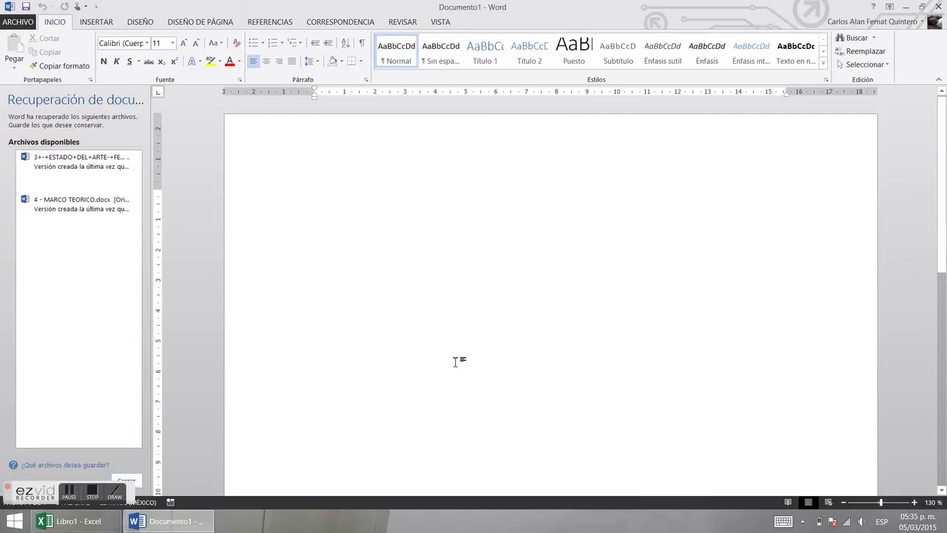
{"action": "left_click", "coordinate": [131, 479]}
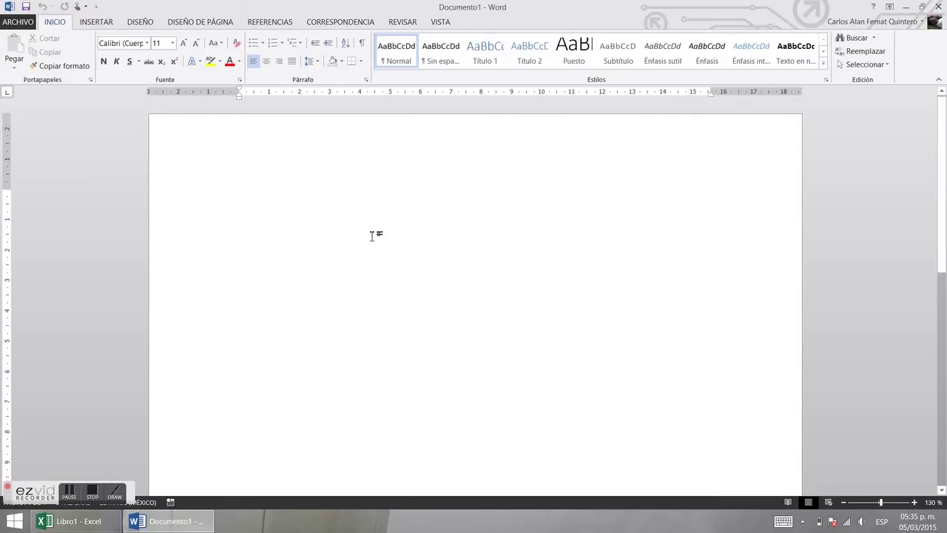
- Write the expression 1+8-(2*3) on the first line of the document
{"action": "type", "text": "2"}
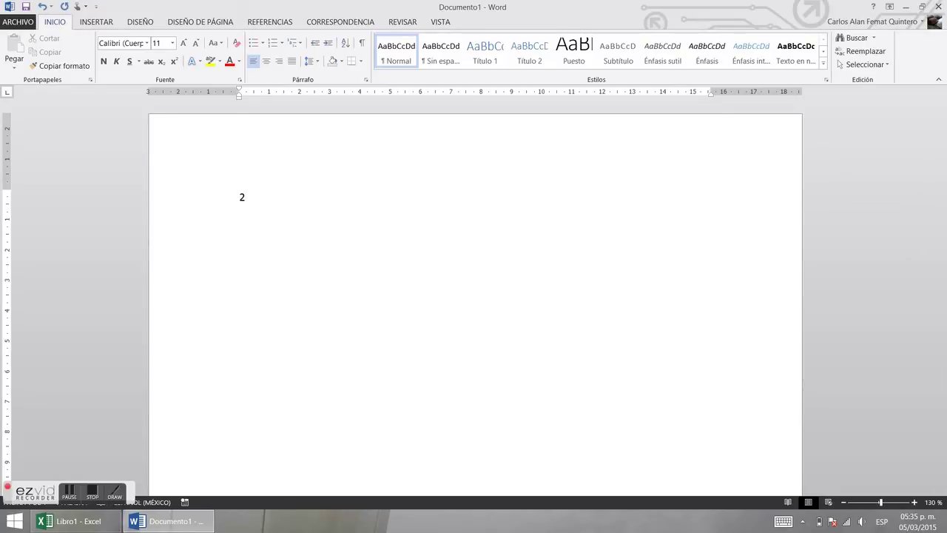
{"action": "type", "text": "*3"}
{"action": "key", "text": "Left"}
{"action": "key", "text": "Left"}
{"action": "type", "text": "("}
{"action": "key", "text": "Left"}
{"action": "type", "text": "1+8-"}
{"action": "key", "text": "Right"}
{"action": "key", "text": "Right"}
{"action": "key", "text": "Right"}
{"action": "key", "text": "Right"}
{"action": "key", "text": "Right"}
{"action": "type", "text": "="}
{"action": "key", "text": "BackSpace"}
{"action": "type", "text": ")"}
- Complete the expression as =(1+8-(2*3))+1 with outer parentheses, a leading equals sign and the final +1
{"action": "key", "text": "Left"}
{"action": "key", "text": "Left"}
{"action": "key", "text": "Left"}
{"action": "key", "text": "Left"}
{"action": "key", "text": "Left"}
{"action": "key", "text": "Left"}
{"action": "key", "text": "Left"}
{"action": "key", "text": "Left"}
{"action": "key", "text": "Left"}
{"action": "key", "text": "Left"}
{"action": "type", "text": ")"}
{"action": "key", "text": "Left"}
{"action": "type", "text": "("}
{"action": "key", "text": "Delete"}
{"action": "key", "text": "Left"}
{"action": "type", "text": "="}
{"action": "left_click", "coordinate": [347, 194]}
{"action": "type", "text": "+1"}
- Write =(1+8-)+1 on a second line, leaving the subtracted term empty
{"action": "key", "text": "Return"}
{"action": "type", "text": "()"}
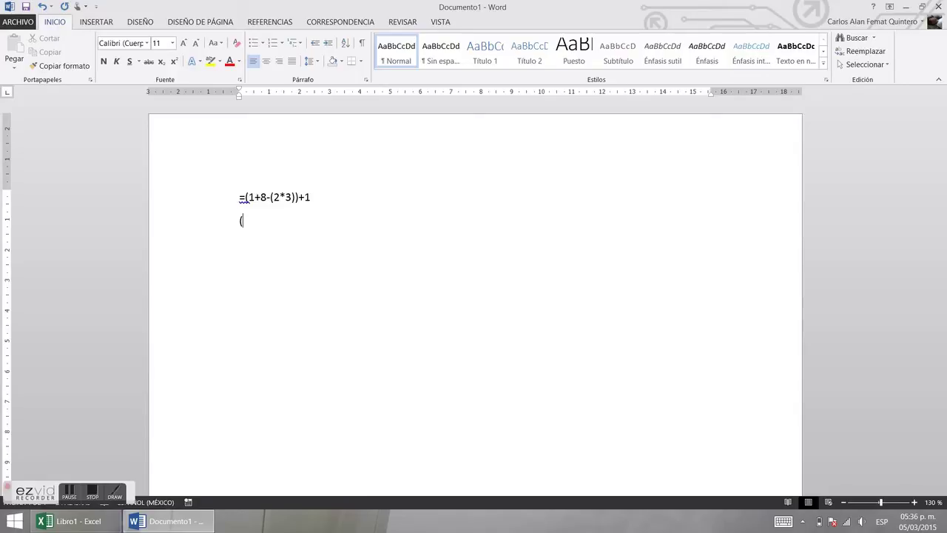
{"action": "type", "text": "+1"}
{"action": "type", "text": "="}
{"action": "type", "text": "1+"}
{"action": "type", "text": "8"}
{"action": "type", "text": "-"}
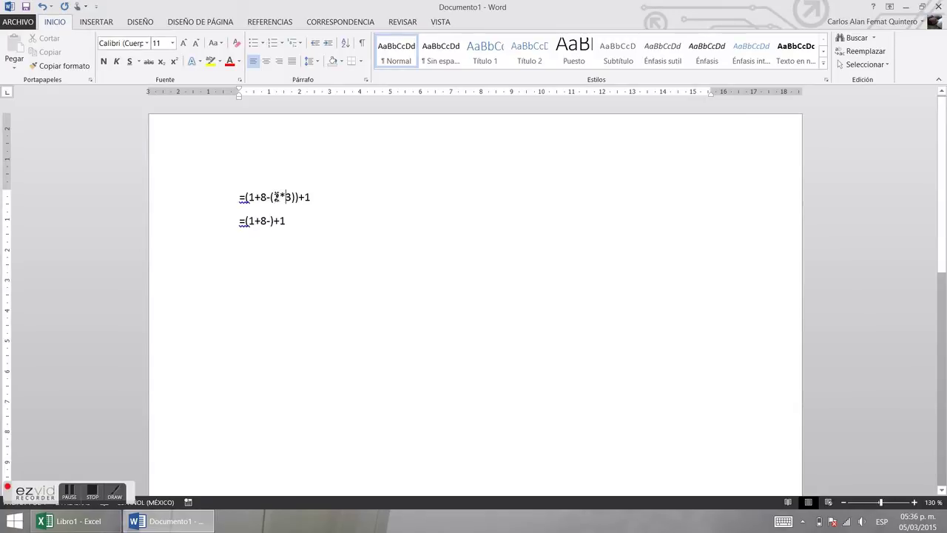
- Colour (2*3) in the first line red, with the minus sign before it in the automatic colour
{"action": "left_click_drag", "start_coordinate": [270, 197], "coordinate": [294, 197]}
{"action": "left_click", "coordinate": [230, 61]}
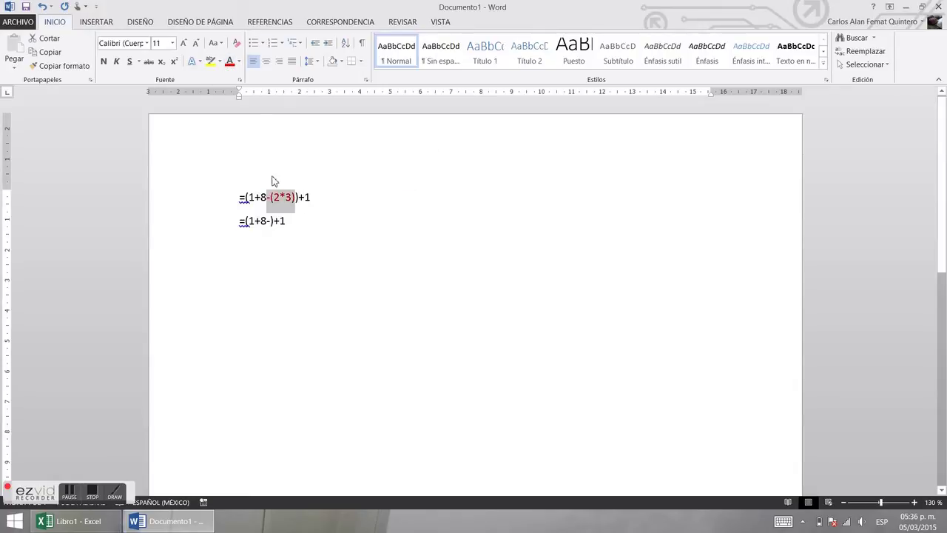
{"action": "left_click", "coordinate": [330, 237]}
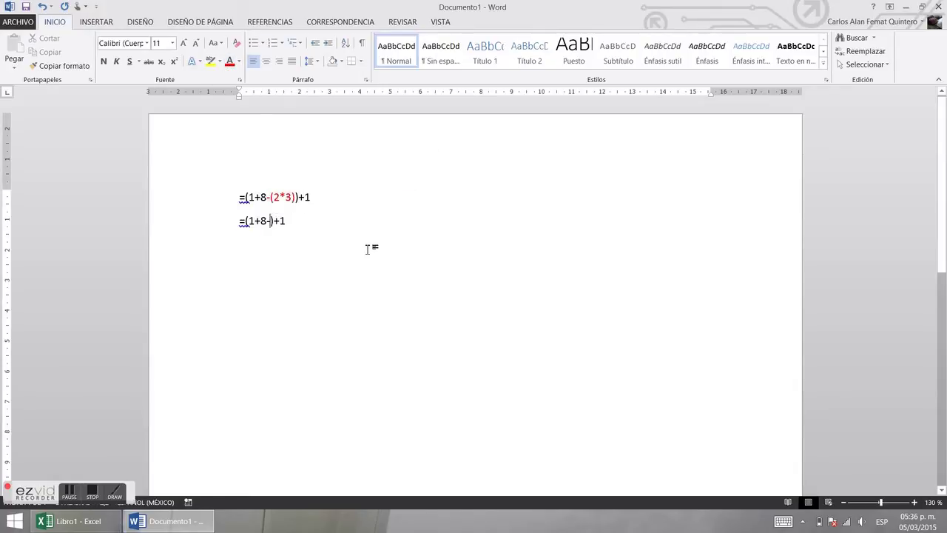
{"action": "left_click_drag", "start_coordinate": [271, 198], "coordinate": [266, 199]}
{"action": "left_click", "coordinate": [239, 62]}
{"action": "left_click", "coordinate": [249, 78]}
- Insert 6 after the minus sign in the second line and colour that 6 red
{"action": "left_click", "coordinate": [270, 222]}
{"action": "type", "text": "-6"}
{"action": "double_click", "coordinate": [272, 221]}
{"action": "left_click", "coordinate": [239, 62]}
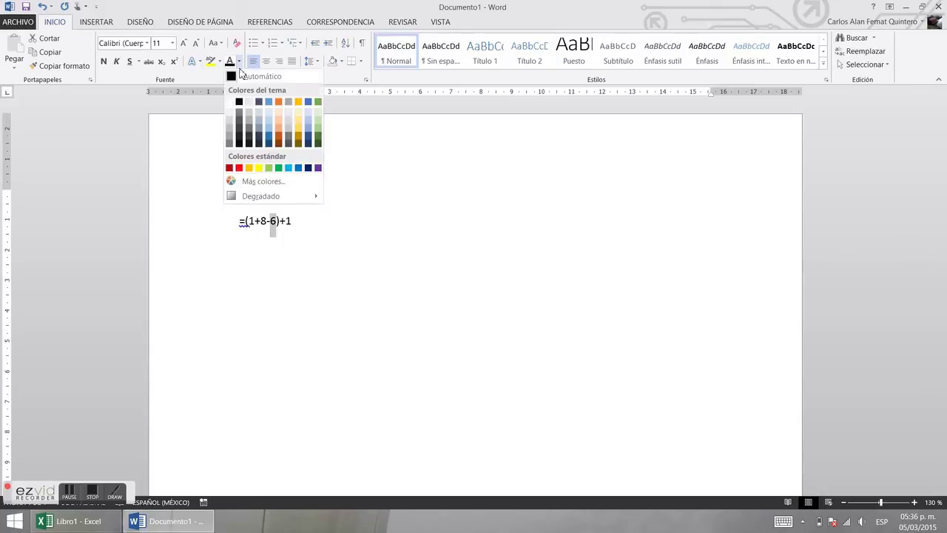
{"action": "left_click", "coordinate": [237, 167]}
{"action": "left_click", "coordinate": [311, 230]}
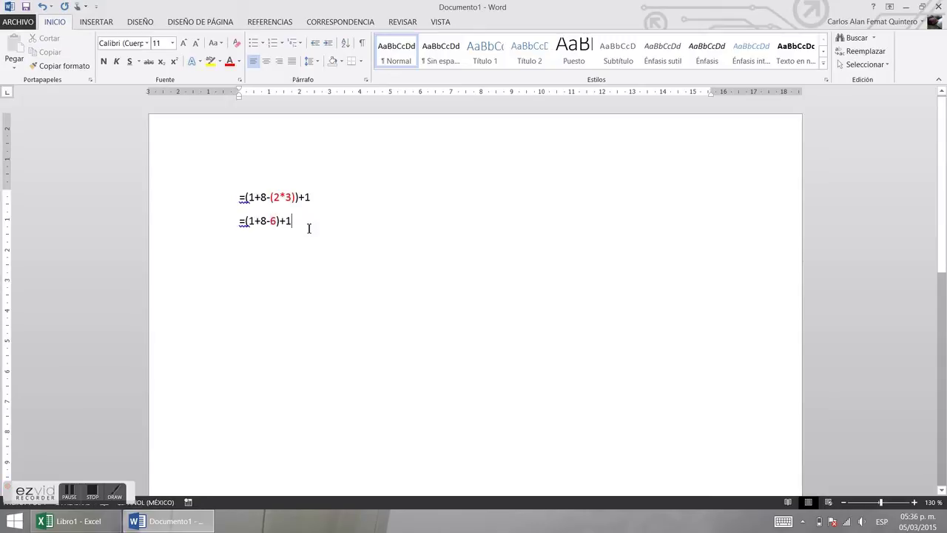
- Copy the second line =(1+8-6)+1 and paste it as a third line below
{"action": "key", "text": "Return"}
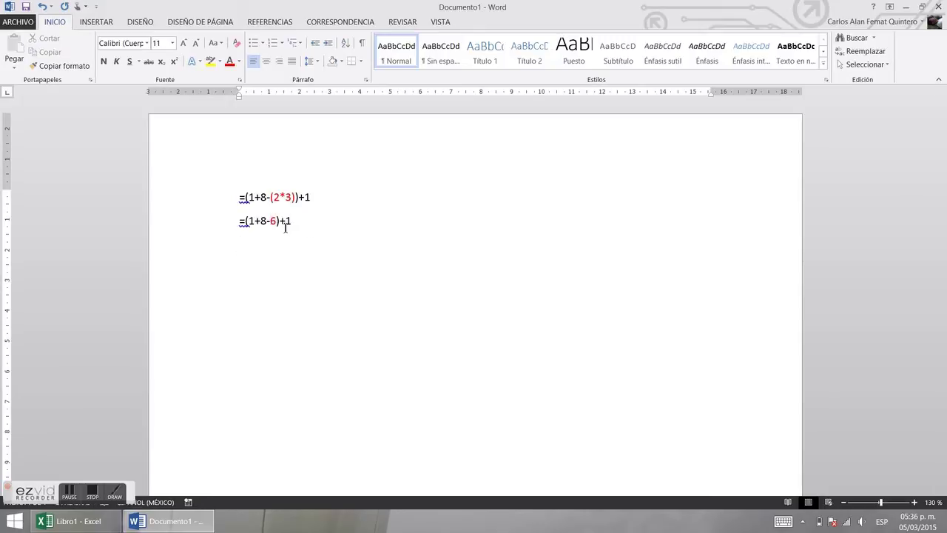
{"action": "left_click_drag", "start_coordinate": [301, 223], "coordinate": [239, 228]}
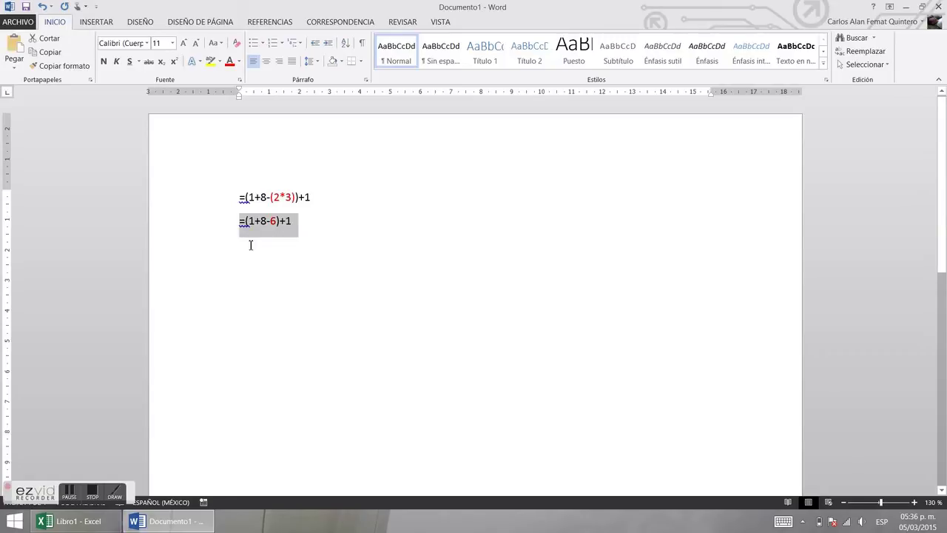
{"action": "key", "text": "ctrl+c"}
{"action": "left_click", "coordinate": [251, 245]}
{"action": "key", "text": "ctrl+v"}
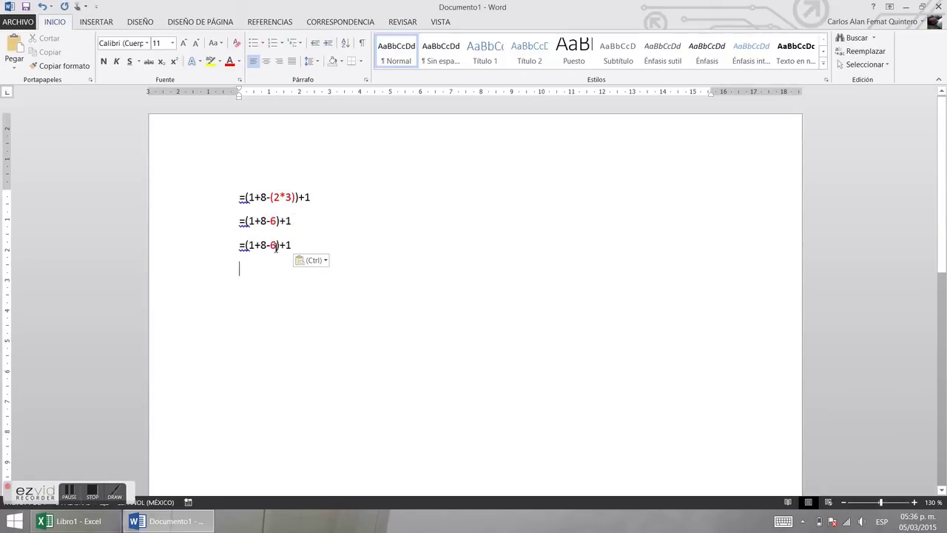
- Colour the part =(1+8-6) in the second line green
{"action": "left_click_drag", "start_coordinate": [250, 245], "coordinate": [280, 221]}
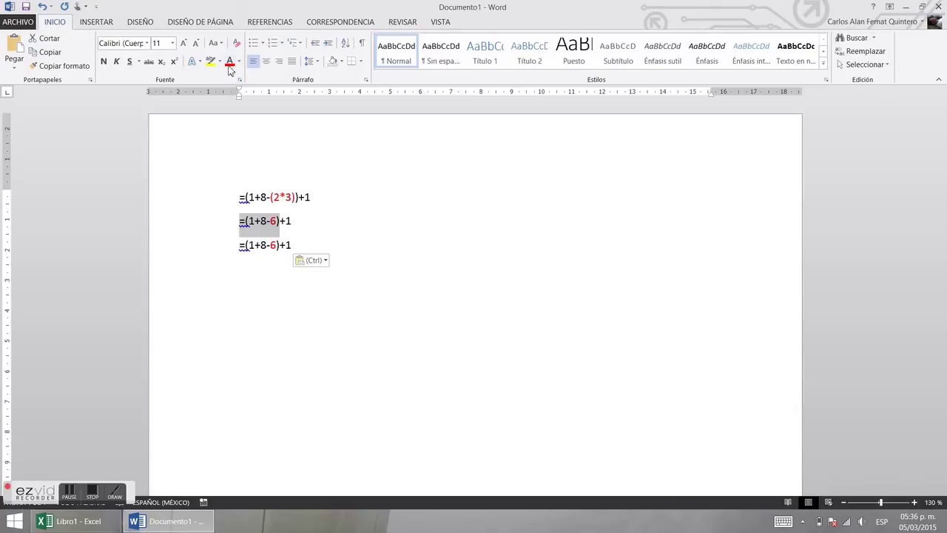
{"action": "left_click", "coordinate": [241, 62]}
{"action": "left_click", "coordinate": [303, 104]}
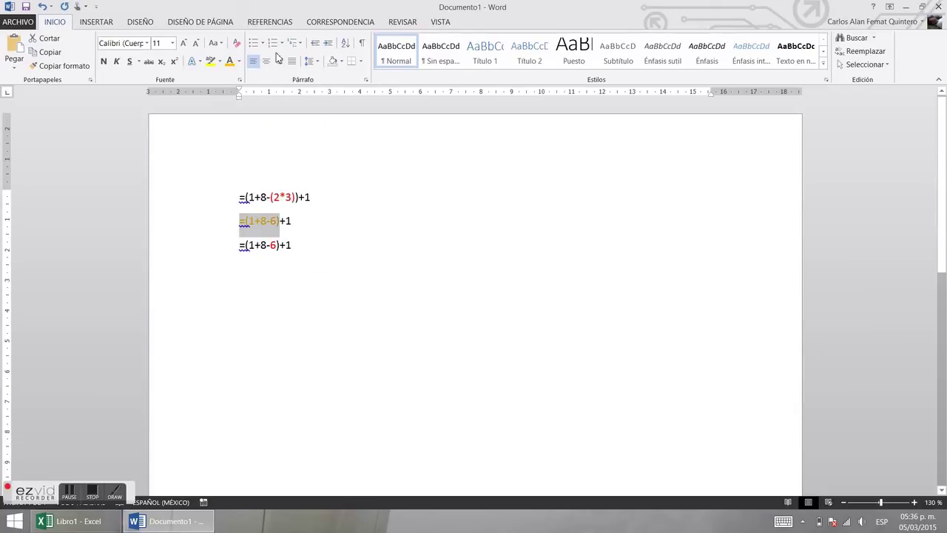
{"action": "left_click", "coordinate": [240, 62]}
{"action": "left_click", "coordinate": [321, 101]}
{"action": "left_click", "coordinate": [290, 265]}
- Replace (1+8-6) in the third line with 3 so it reads =3+1
{"action": "left_click_drag", "start_coordinate": [278, 244], "coordinate": [246, 247]}
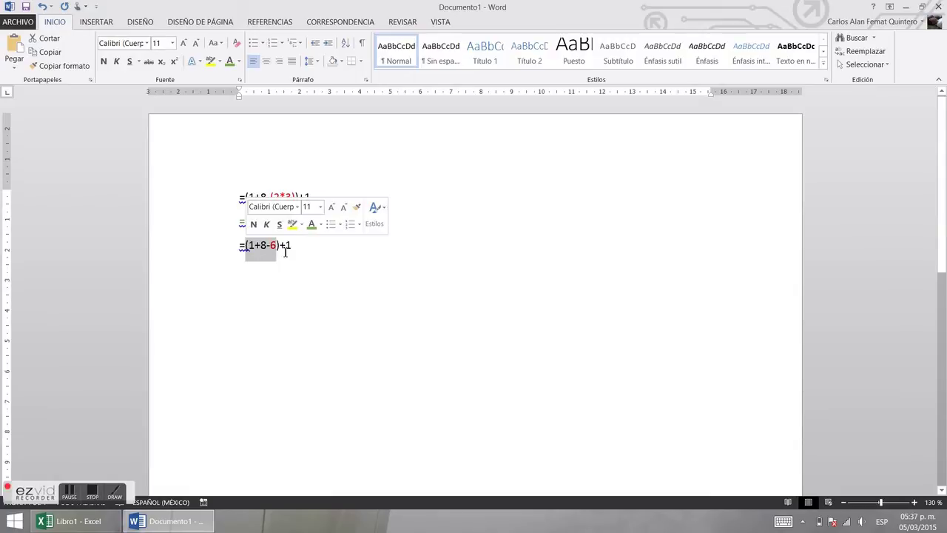
{"action": "key", "text": "Delete"}
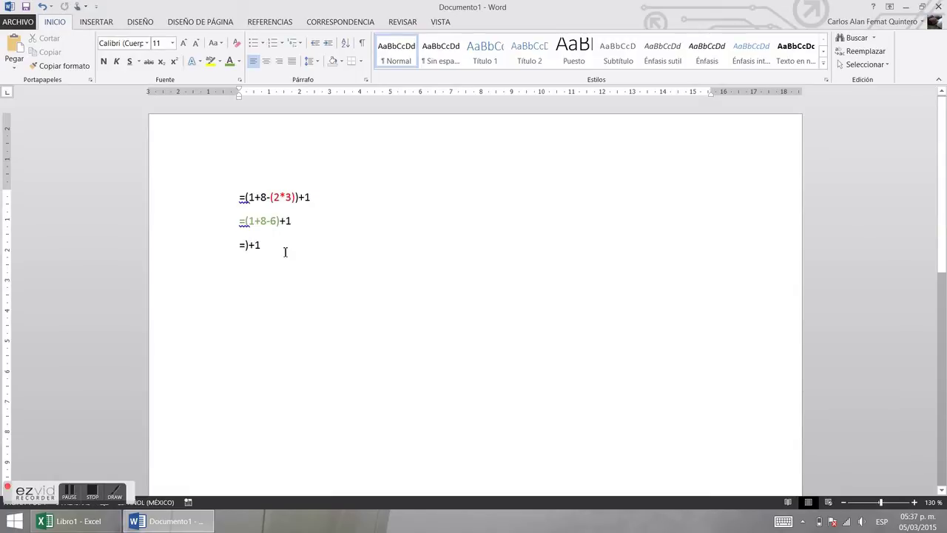
{"action": "key", "text": "Delete"}
{"action": "type", "text": "3"}
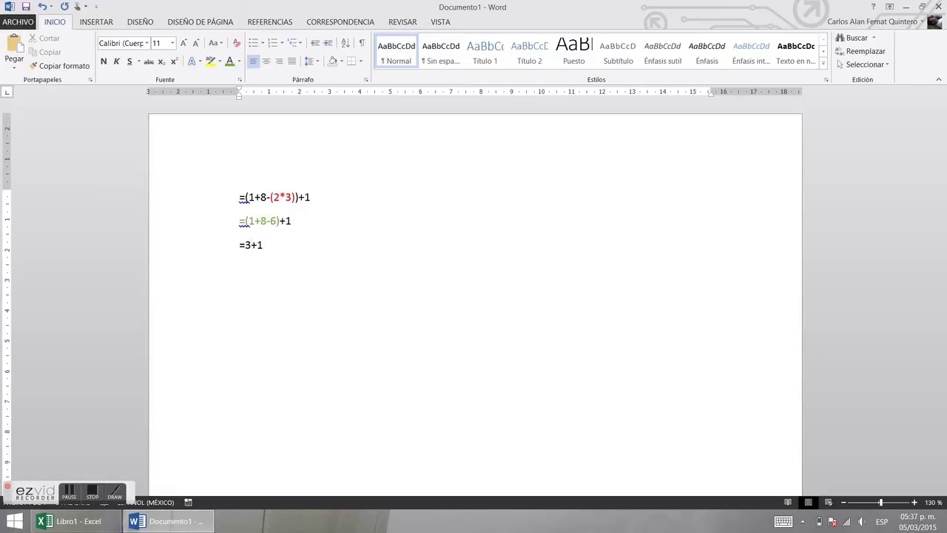
- Add a fourth line with the final result =4
{"action": "left_click", "coordinate": [308, 264]}
{"action": "key", "text": "Return"}
{"action": "type", "text": "=4"}
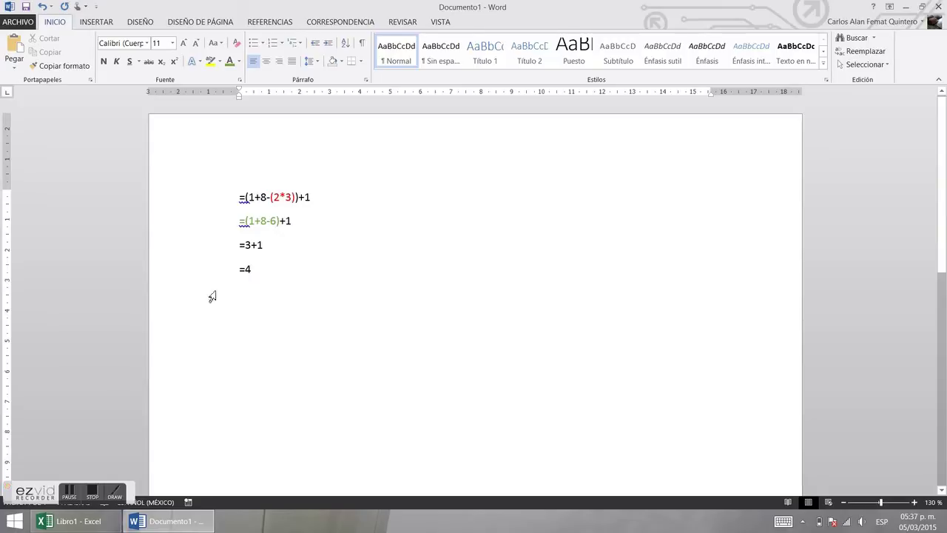
- Switch to the Excel workbook and enter the formula =SUMA(A2:A9) in cell A11
{"action": "left_click", "coordinate": [111, 522]}
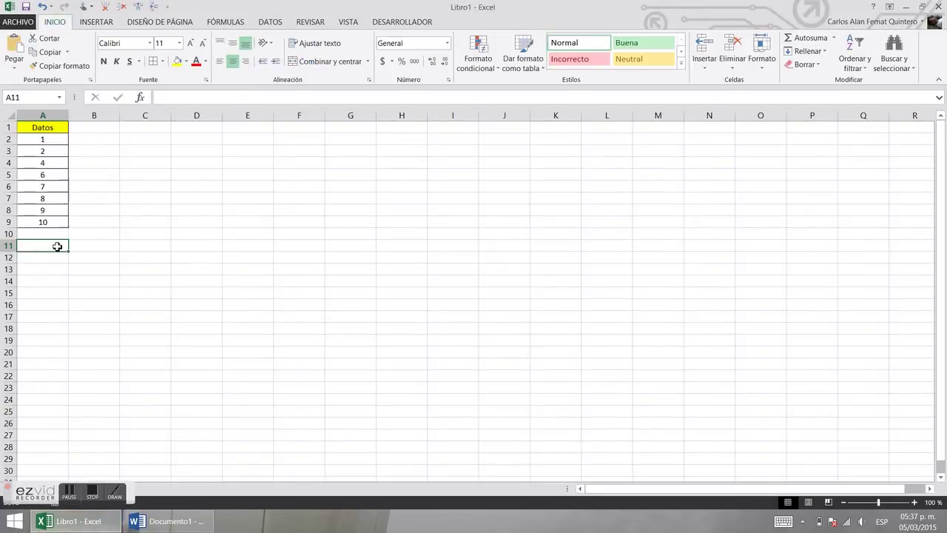
{"action": "left_click", "coordinate": [168, 100]}
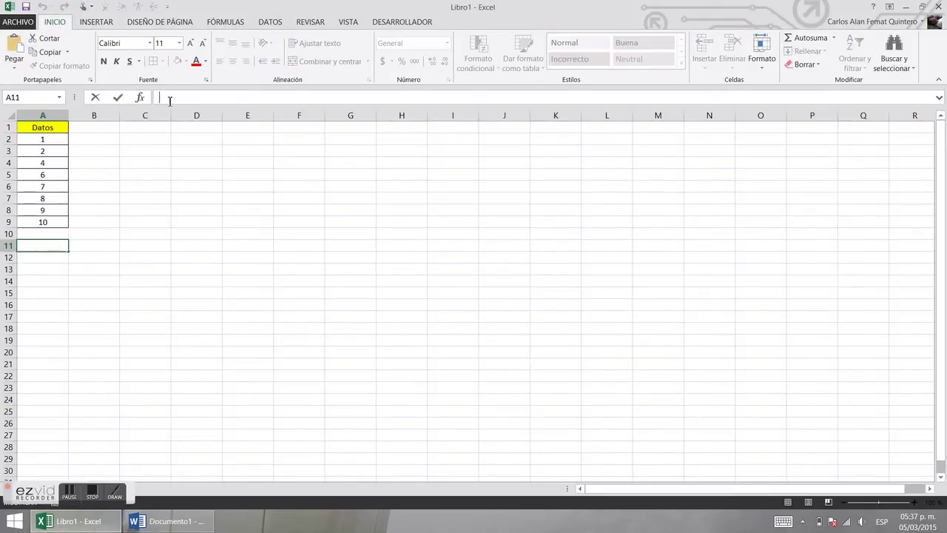
{"action": "type", "text": "="}
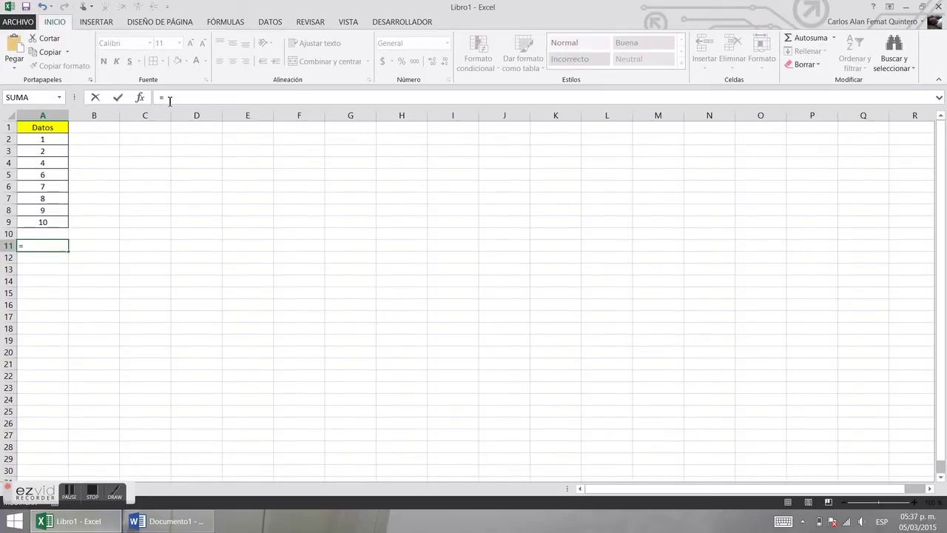
{"action": "type", "text": "SUMA"}
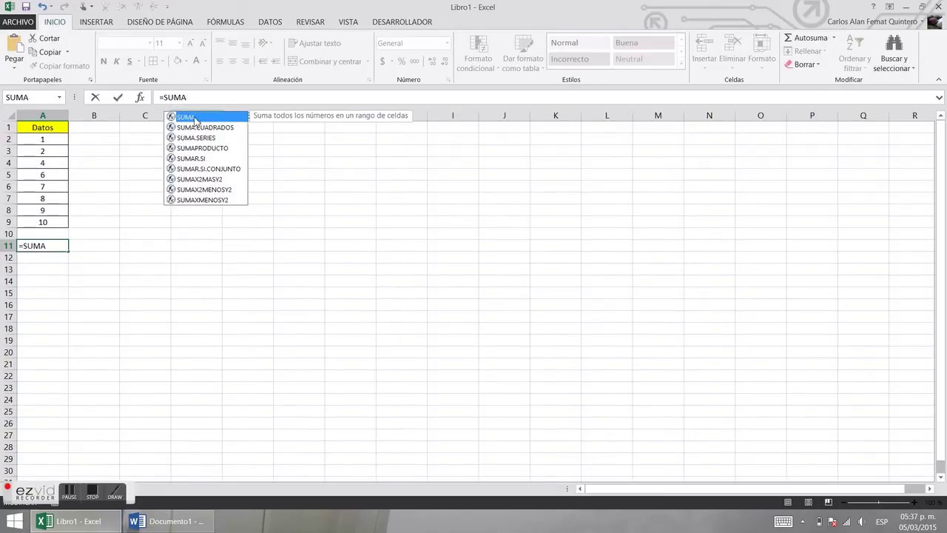
{"action": "double_click", "coordinate": [196, 117]}
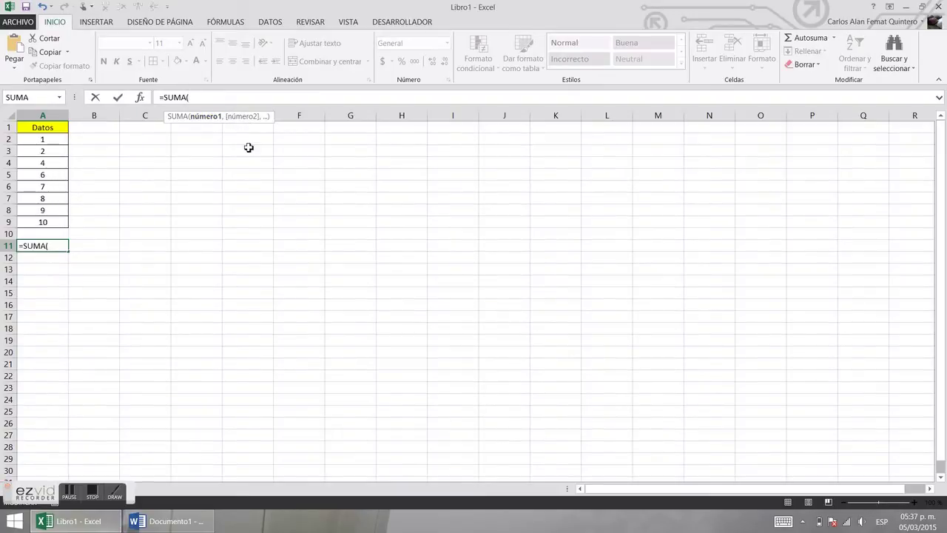
{"action": "left_click_drag", "start_coordinate": [56, 138], "coordinate": [57, 221]}
{"action": "type", "text": "="}
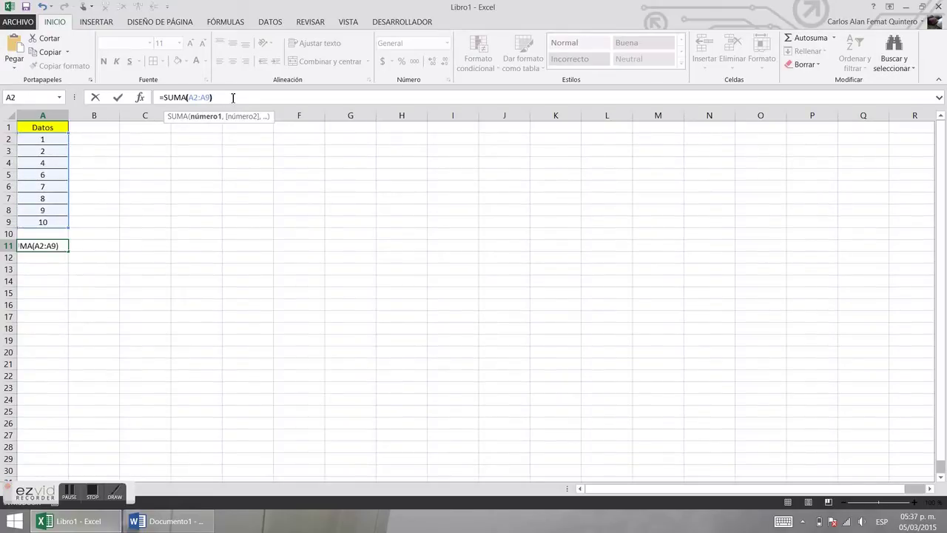
{"action": "key", "text": "Return"}
- Format the result in A11 as bold red text with font size 14
{"action": "left_click", "coordinate": [40, 243]}
{"action": "left_click", "coordinate": [196, 61]}
{"action": "left_click", "coordinate": [103, 61]}
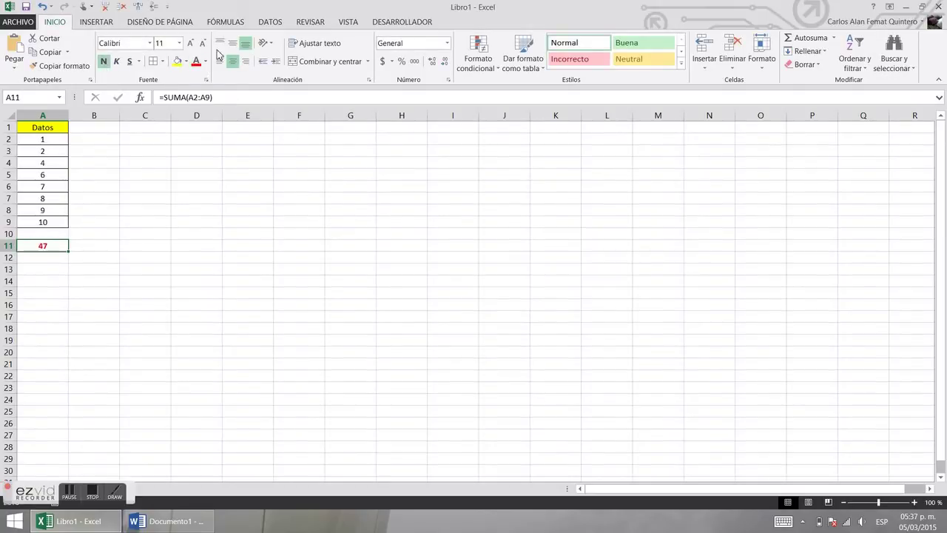
{"action": "left_click", "coordinate": [191, 42]}
{"action": "left_click", "coordinate": [191, 43]}
{"action": "left_click", "coordinate": [144, 259]}
- Nest a PRODUCTO function as second argument in A11 so the formula reads =SUMA(A2:A9,PRODUCTO(A2:A9))
{"action": "left_click", "coordinate": [42, 248]}
{"action": "left_click_drag", "start_coordinate": [160, 97], "coordinate": [229, 97]}
{"action": "left_click", "coordinate": [229, 97]}
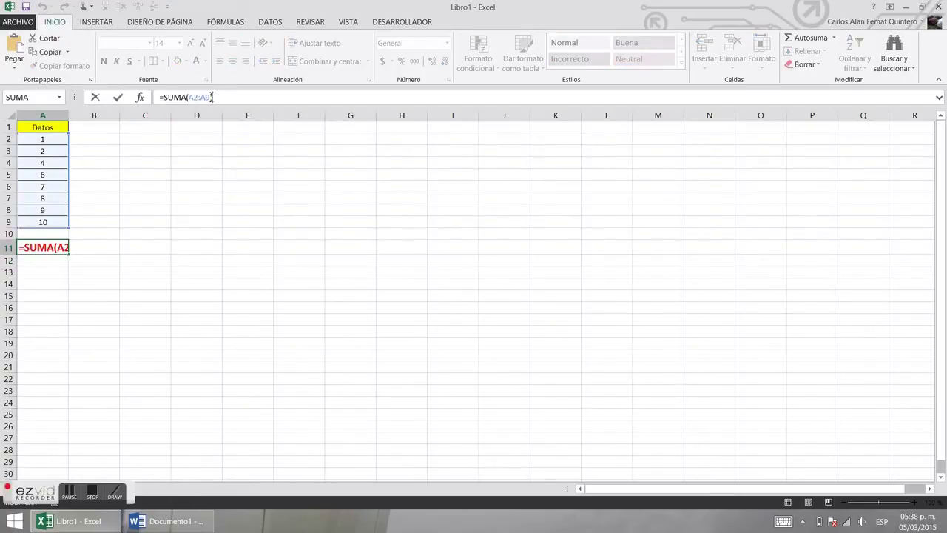
{"action": "left_click", "coordinate": [211, 97]}
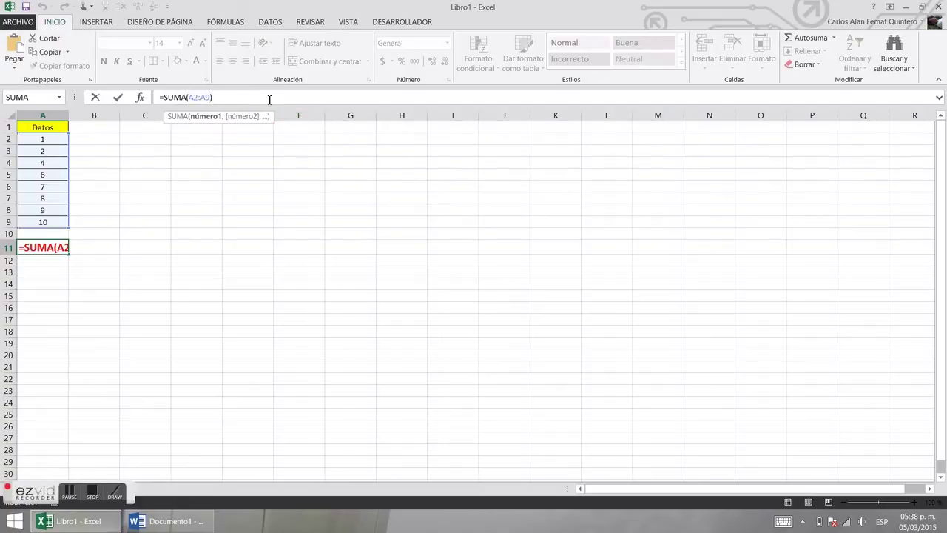
{"action": "type", "text": ","}
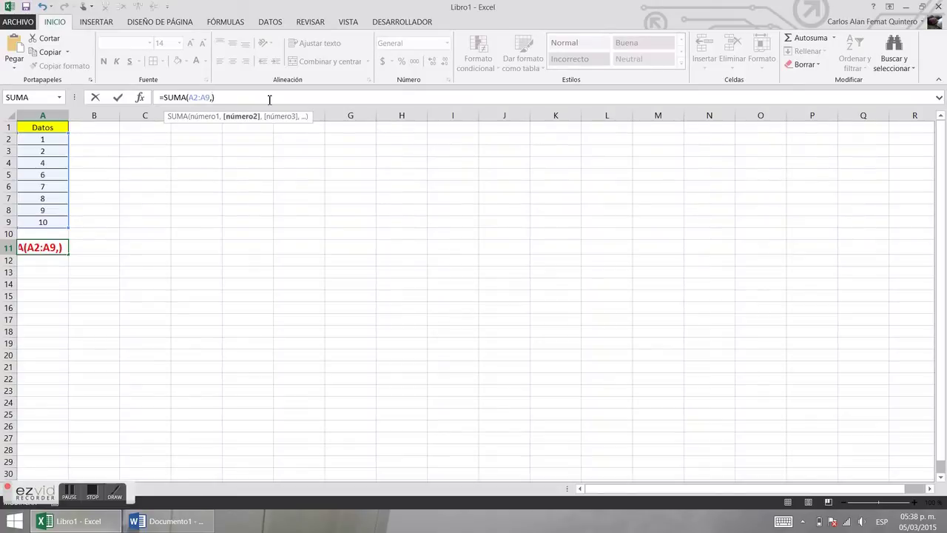
{"action": "type", "text": "PRODUC"}
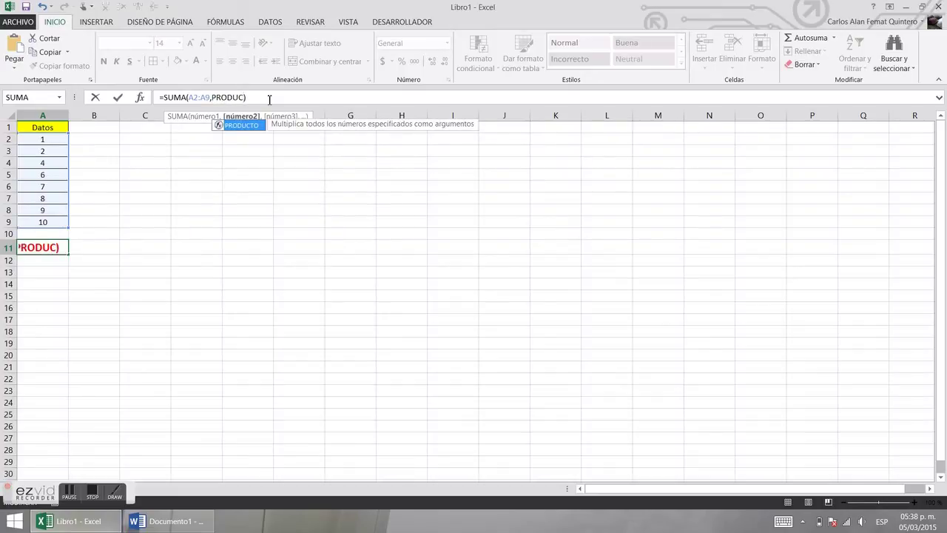
{"action": "key", "text": "Tab"}
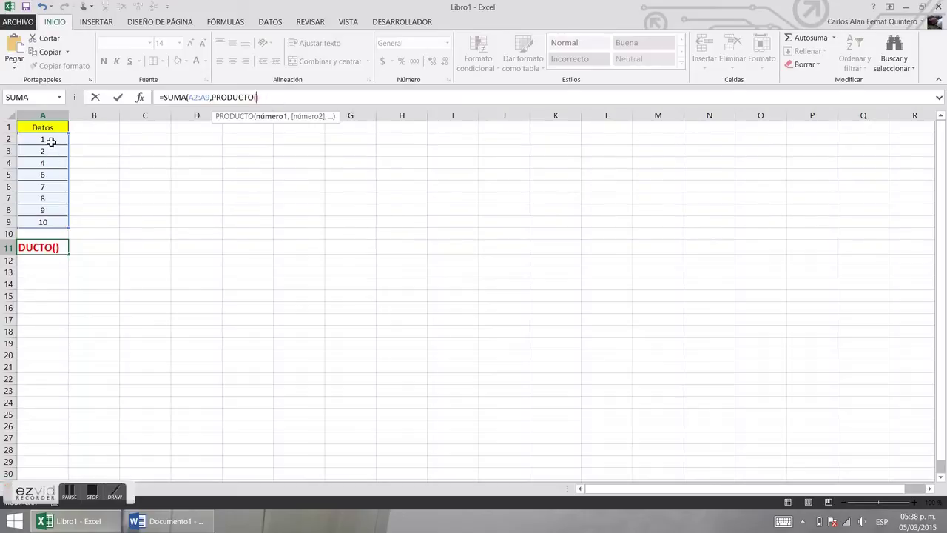
{"action": "left_click_drag", "start_coordinate": [54, 140], "coordinate": [57, 220]}
{"action": "left_click", "coordinate": [294, 101]}
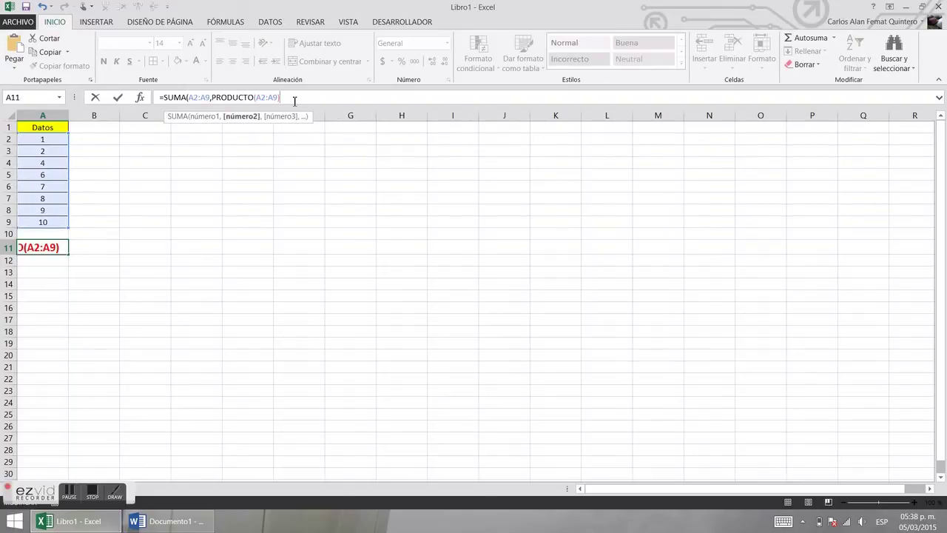
{"action": "key", "text": "Return"}
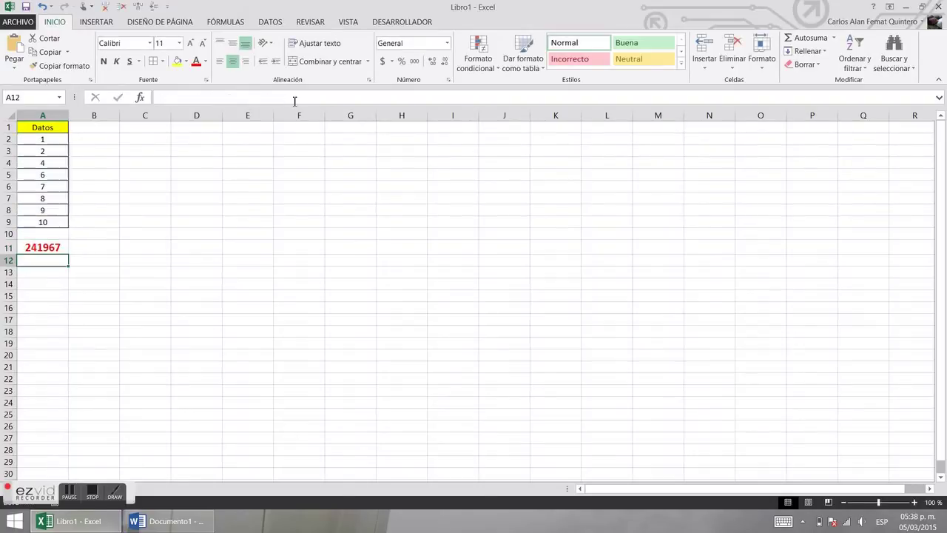
- Set the number format of cell B11 to Texto
{"action": "left_click", "coordinate": [47, 249]}
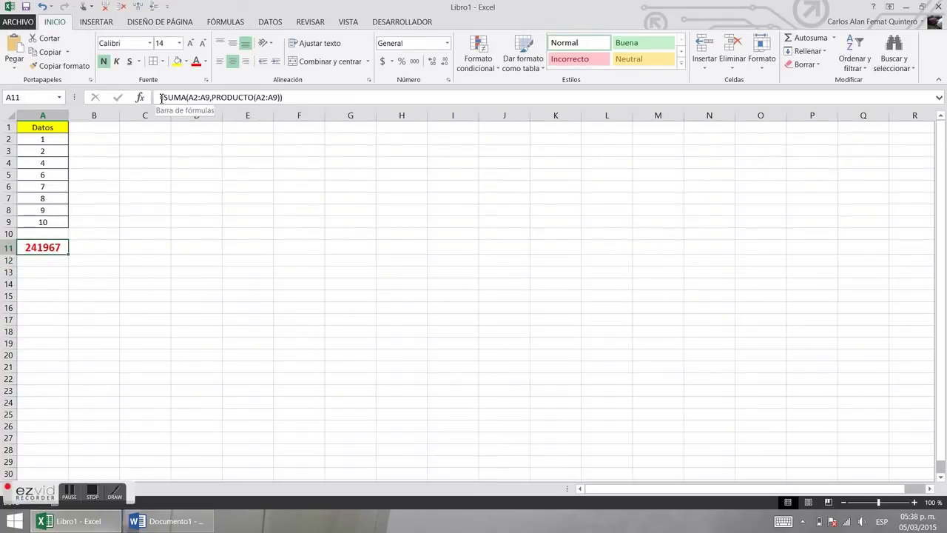
{"action": "left_click", "coordinate": [94, 247]}
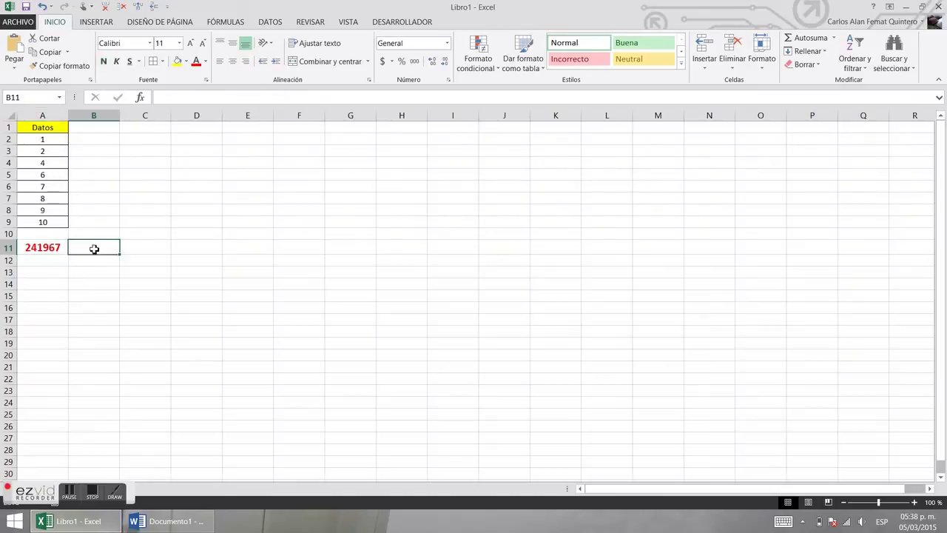
{"action": "right_click", "coordinate": [93, 248]}
{"action": "left_click", "coordinate": [140, 439]}
{"action": "left_click", "coordinate": [30, 345]}
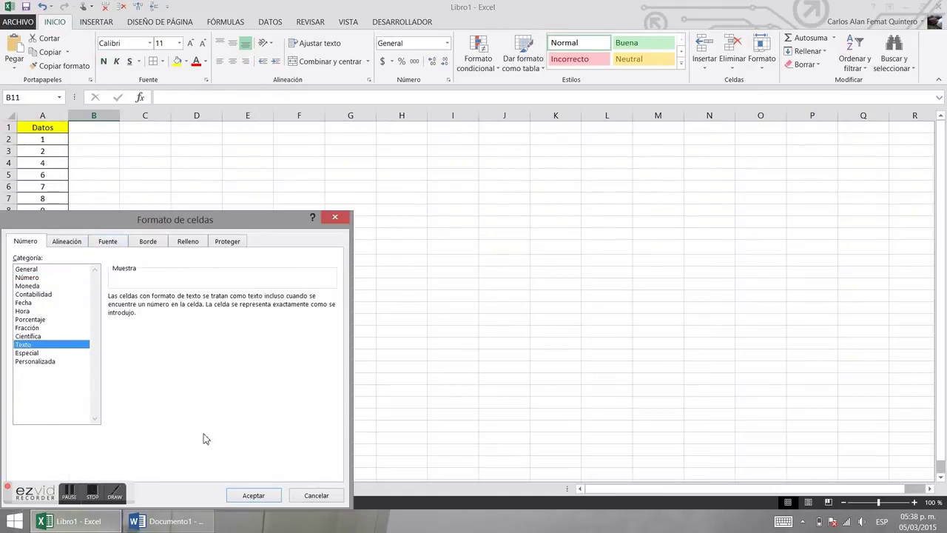
{"action": "left_click", "coordinate": [248, 494]}
- Copy the formula text =SUMA(A2:A9,PRODUCTO(A2:A9)) from A11 into B11 and fit column B's width to it
{"action": "key", "text": "Left"}
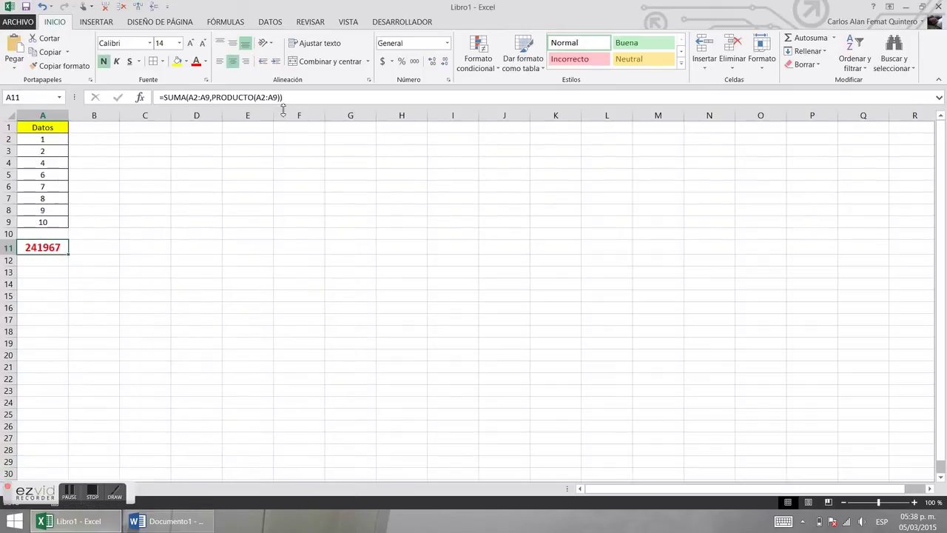
{"action": "left_click", "coordinate": [282, 97]}
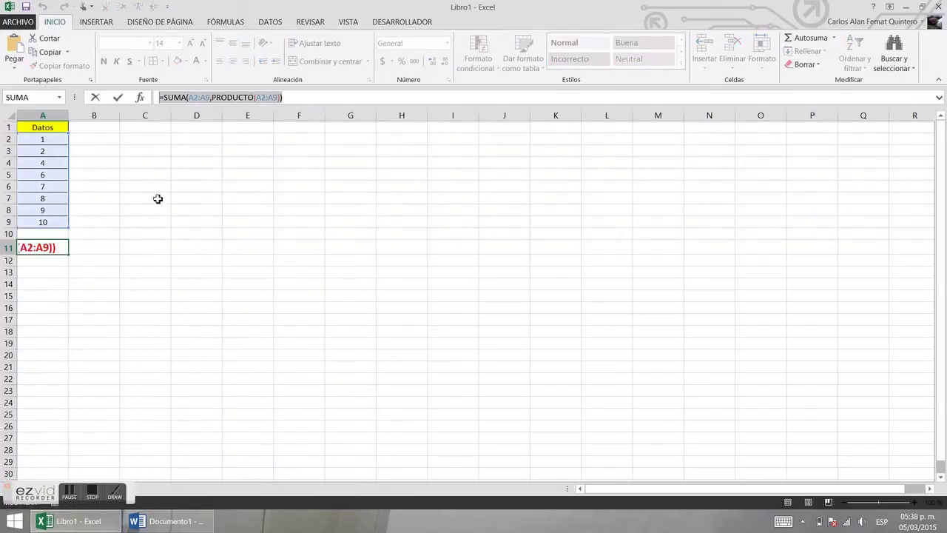
{"action": "left_click", "coordinate": [94, 248]}
{"action": "double_click", "coordinate": [93, 247]}
{"action": "type", "text": "=SUMA(A2:A9,PRODUCTO(A2:A9))"}
{"action": "left_click", "coordinate": [142, 283]}
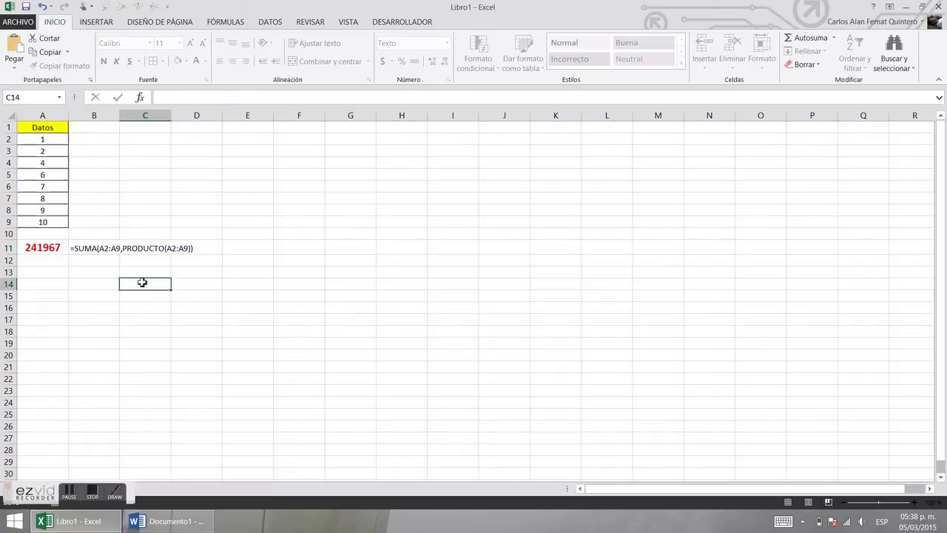
{"action": "double_click", "coordinate": [119, 116]}
{"action": "left_click", "coordinate": [236, 306]}
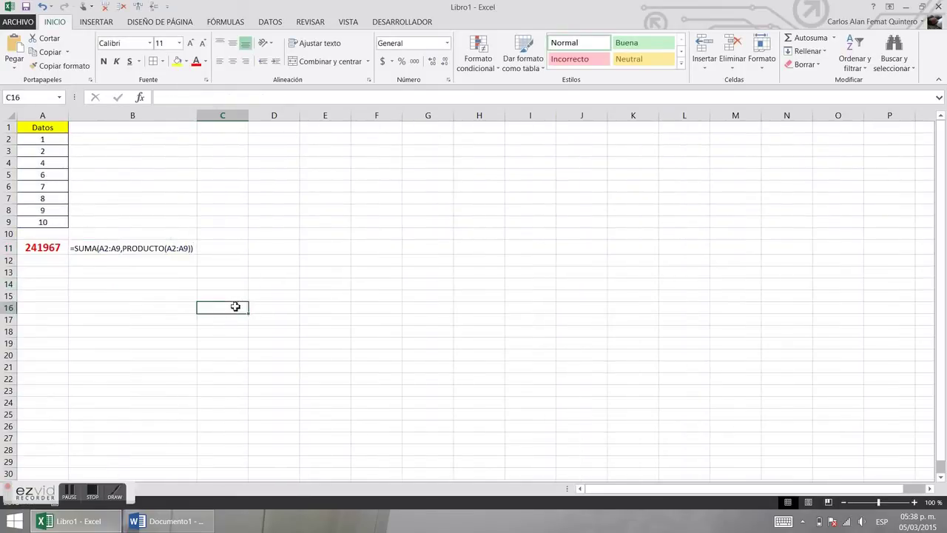
- Enter the separate sum formula =SUMA(A2:A9) in cell A13
{"action": "left_click", "coordinate": [53, 265]}
{"action": "left_click", "coordinate": [52, 283]}
{"action": "left_click", "coordinate": [51, 273]}
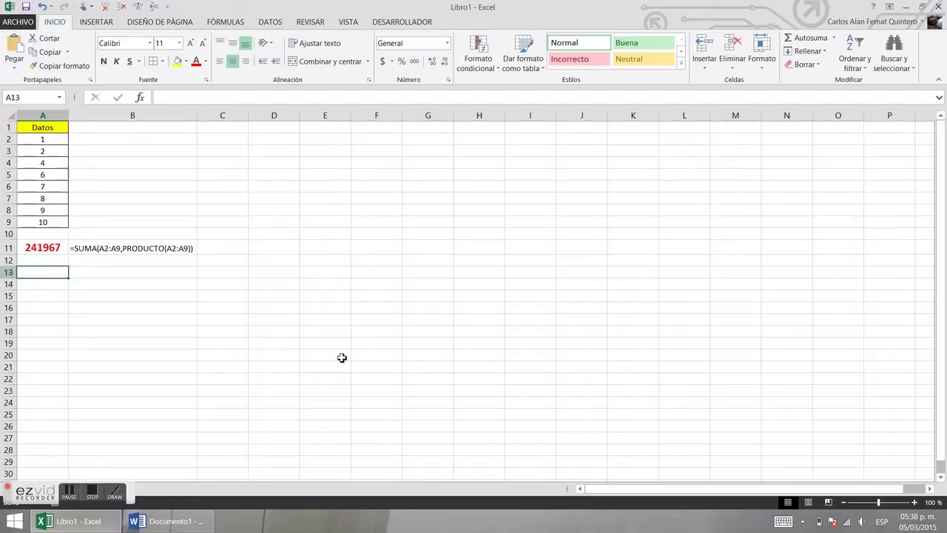
{"action": "type", "text": "=SUM"}
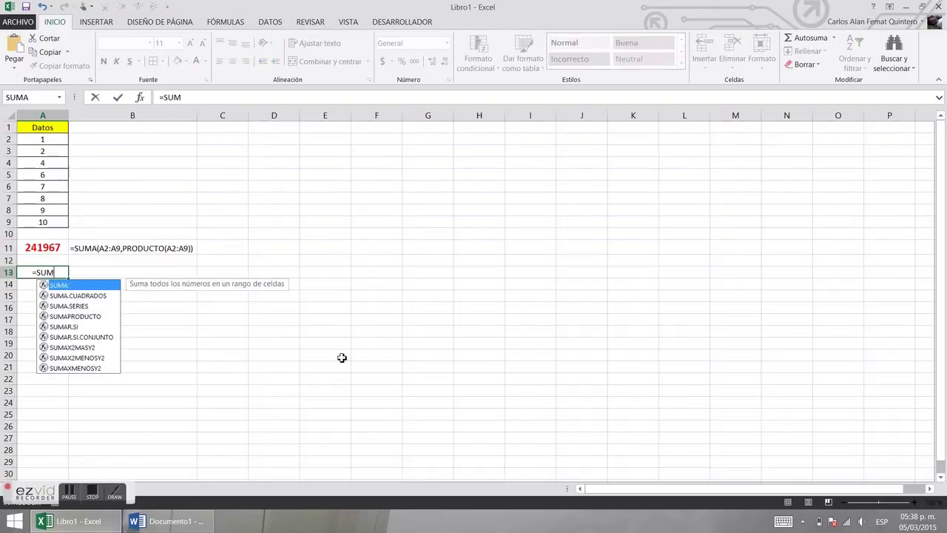
{"action": "key", "text": "Tab"}
{"action": "left_click_drag", "start_coordinate": [46, 141], "coordinate": [41, 220]}
{"action": "key", "text": "Return"}
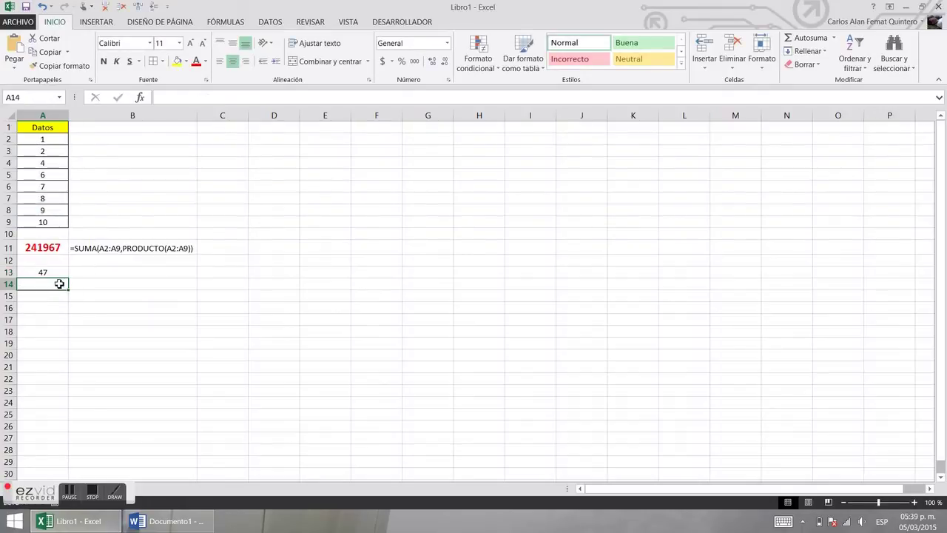
- Enter the separate product formula =PRODUCTO(A2:A9) in cell A14
{"action": "type", "text": "=PRO"}
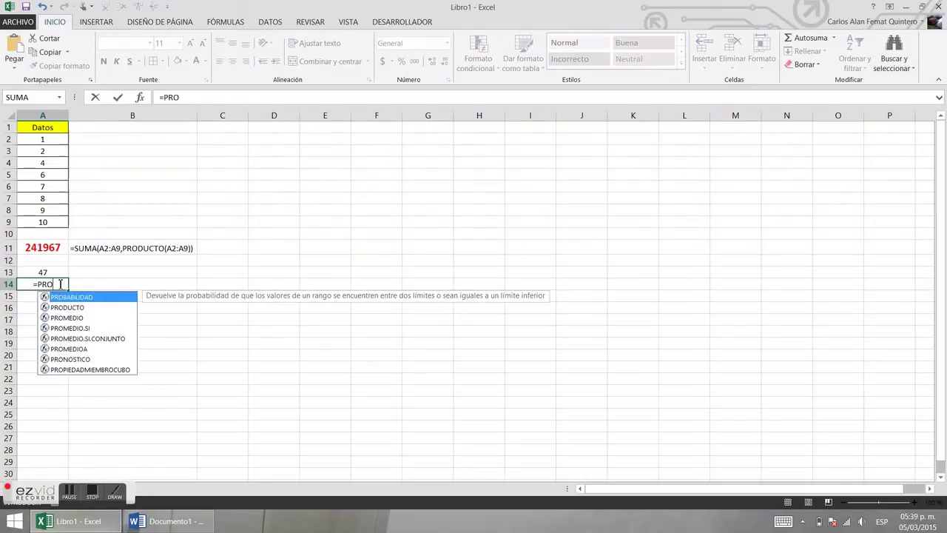
{"action": "key", "text": "Down"}
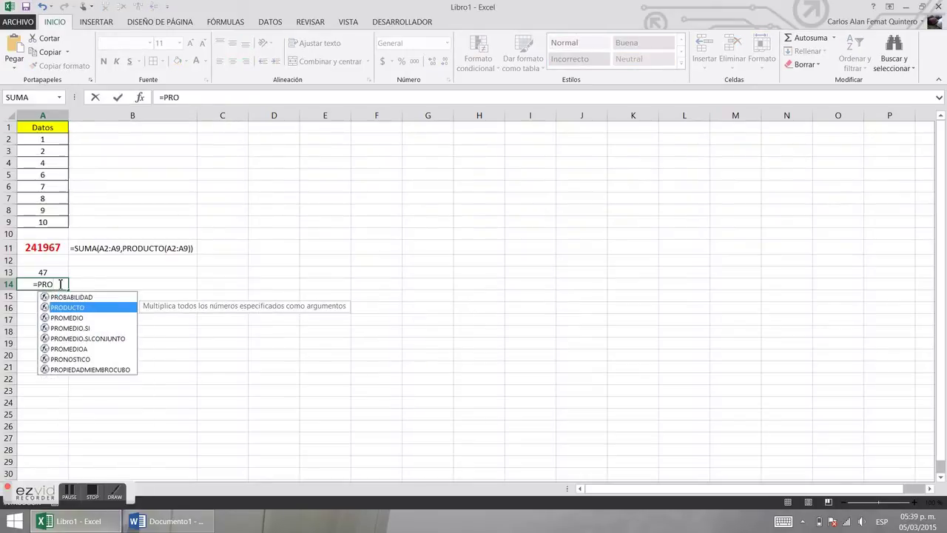
{"action": "key", "text": "Tab"}
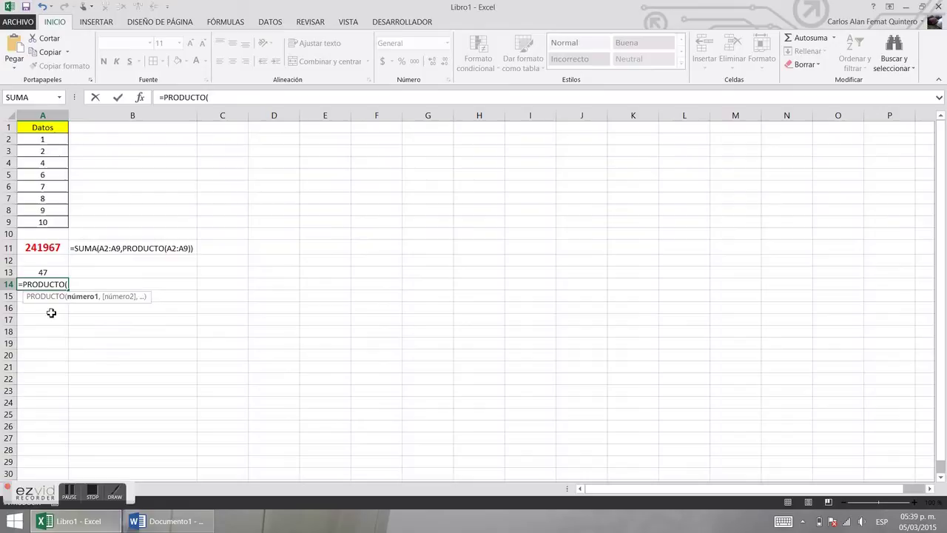
{"action": "left_click_drag", "start_coordinate": [50, 138], "coordinate": [53, 220]}
{"action": "key", "text": "Return"}
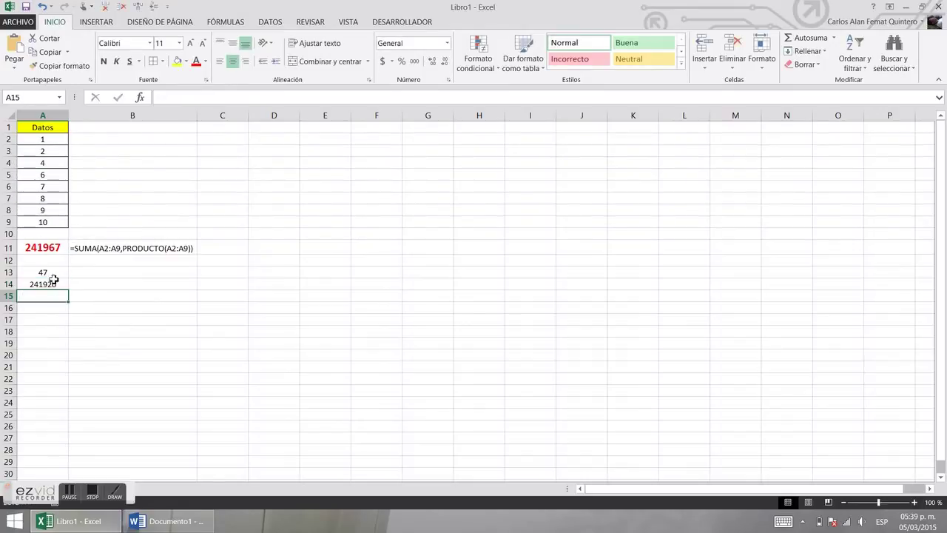
- Make the results in A13:A14 bold and purple
{"action": "left_click_drag", "start_coordinate": [57, 275], "coordinate": [57, 284]}
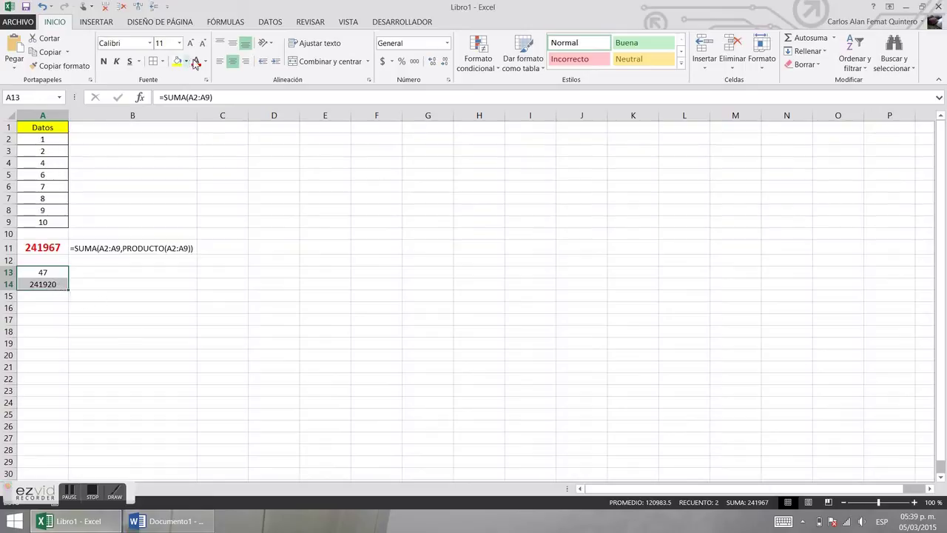
{"action": "left_click", "coordinate": [206, 62]}
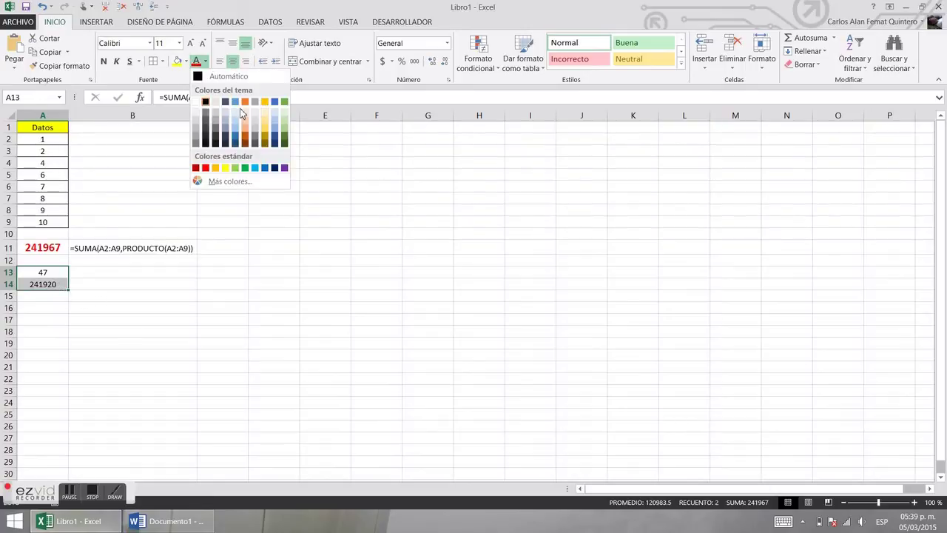
{"action": "left_click", "coordinate": [285, 169]}
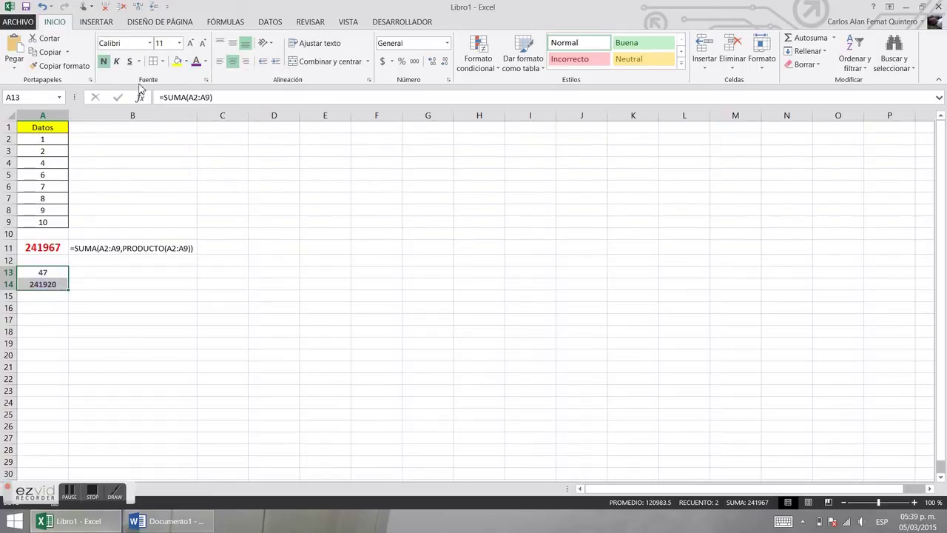
{"action": "left_click", "coordinate": [116, 379]}
{"action": "left_click", "coordinate": [59, 299]}
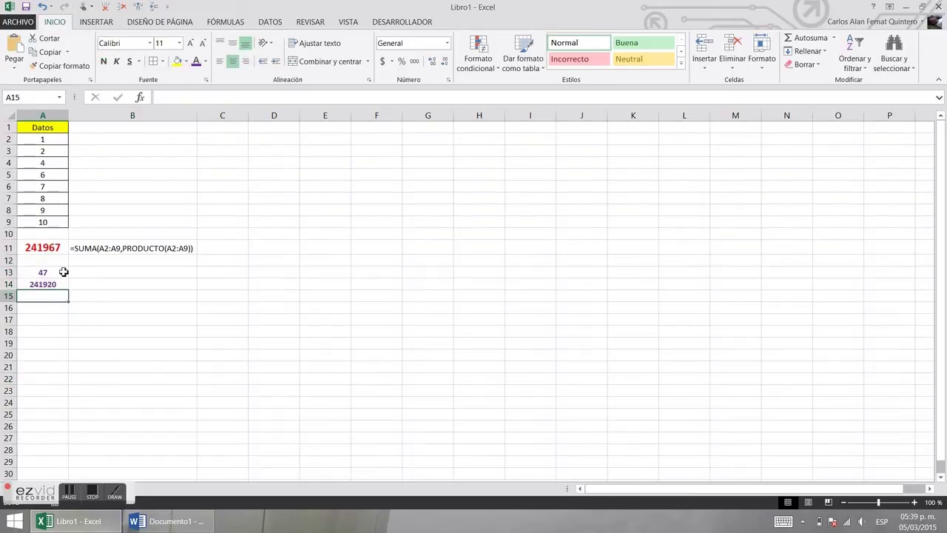
- Surround the range A13:A14 with a thick box border
{"action": "left_click_drag", "start_coordinate": [64, 272], "coordinate": [45, 284]}
{"action": "left_click", "coordinate": [162, 61]}
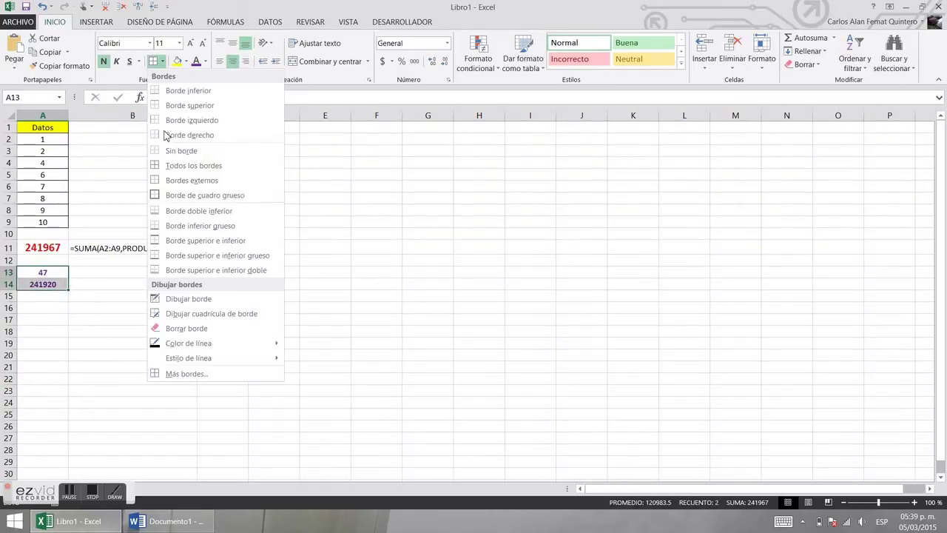
{"action": "left_click", "coordinate": [167, 195]}
{"action": "left_click", "coordinate": [114, 355]}
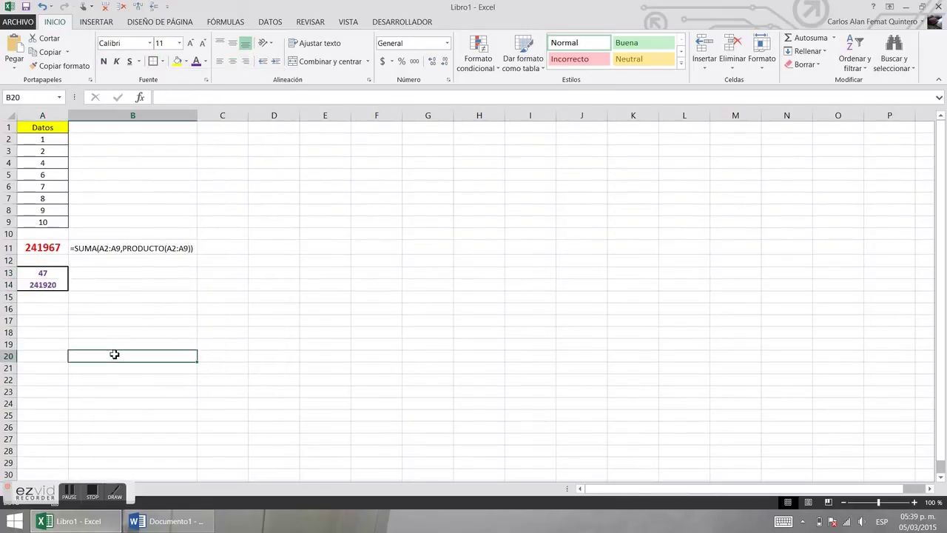
- Add the separate sum and product results with the formula =SUMA(A13:A14) in cell B13
{"action": "left_click", "coordinate": [94, 273]}
{"action": "type", "text": "="}
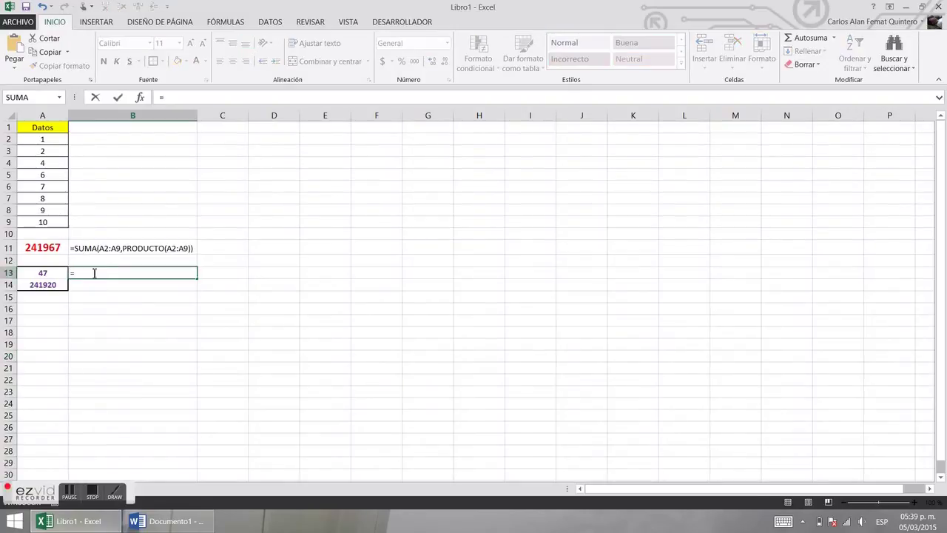
{"action": "type", "text": "SUMA("}
{"action": "left_click_drag", "start_coordinate": [47, 275], "coordinate": [46, 284]}
{"action": "type", "text": ")"}
{"action": "key", "text": "Return"}
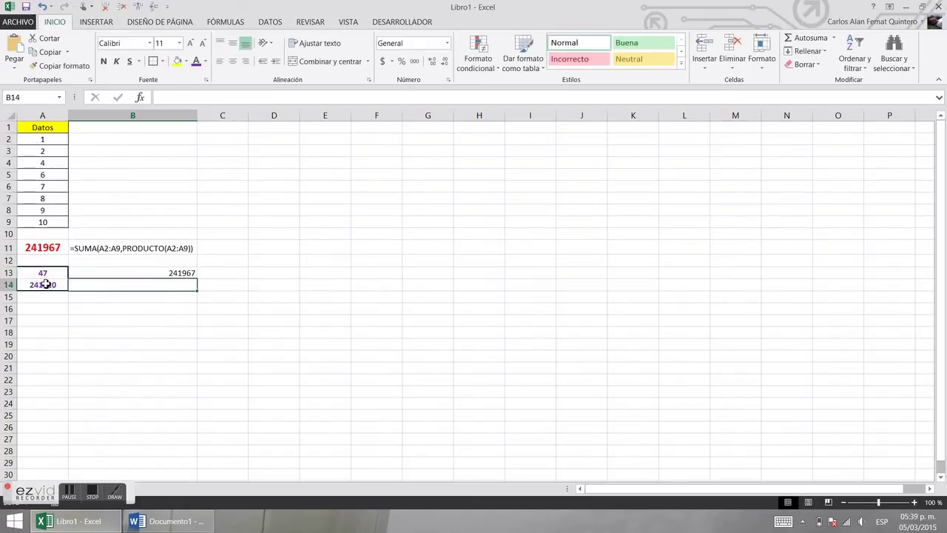
- Format the total in B13 as bold red text at size 18
{"action": "left_click", "coordinate": [82, 273]}
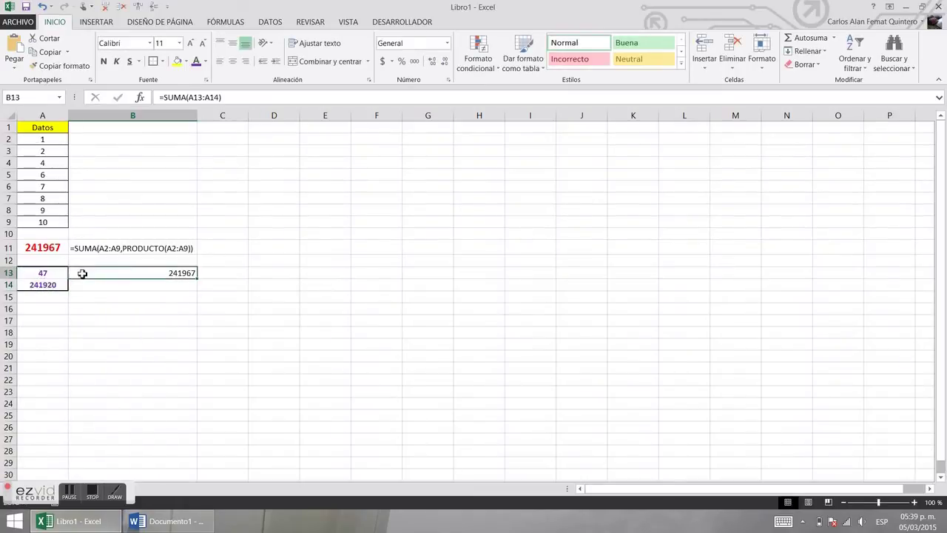
{"action": "left_click", "coordinate": [205, 61]}
{"action": "left_click", "coordinate": [206, 168]}
{"action": "left_click", "coordinate": [104, 62]}
{"action": "left_click", "coordinate": [191, 43]}
{"action": "left_click", "coordinate": [190, 43]}
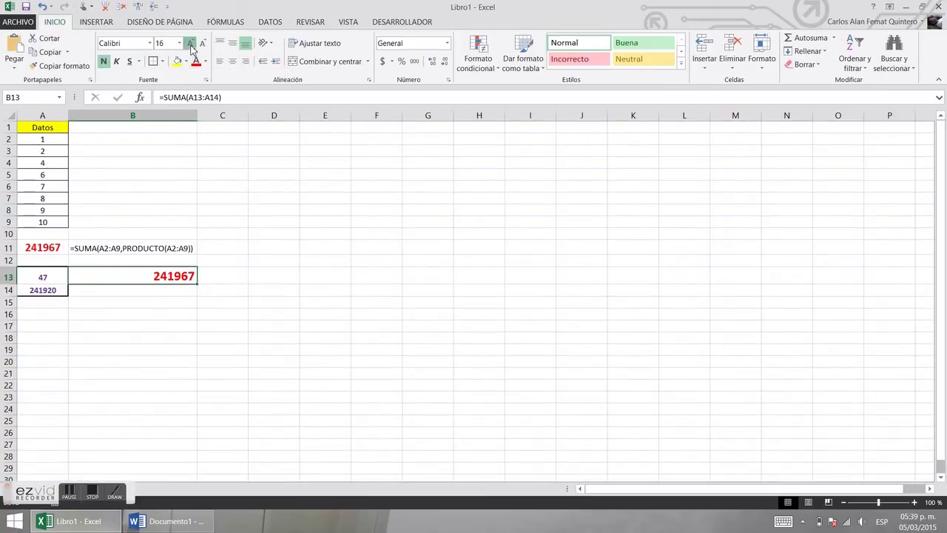
{"action": "left_click", "coordinate": [190, 43]}
{"action": "left_click", "coordinate": [285, 313]}
- Compare the nested formula and its result in row 11 with the separate results in A13, A14 and B13
{"action": "left_click", "coordinate": [42, 248]}
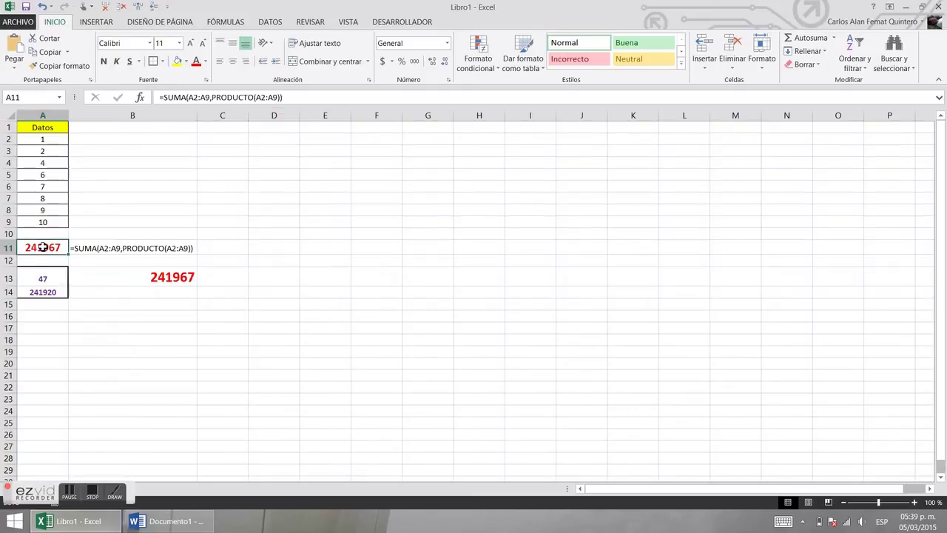
{"action": "left_click", "coordinate": [103, 279]}
{"action": "left_click", "coordinate": [52, 282]}
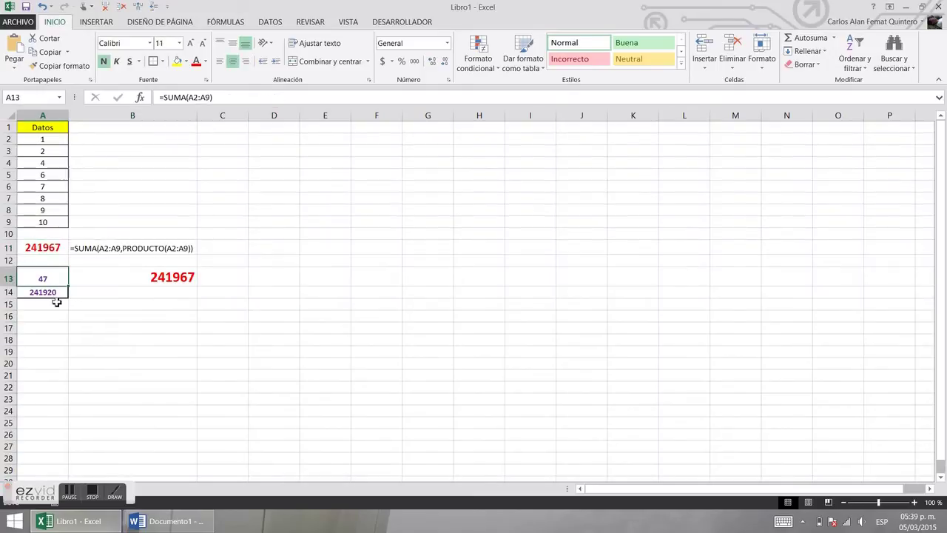
{"action": "left_click", "coordinate": [61, 295]}
{"action": "left_click", "coordinate": [113, 278]}
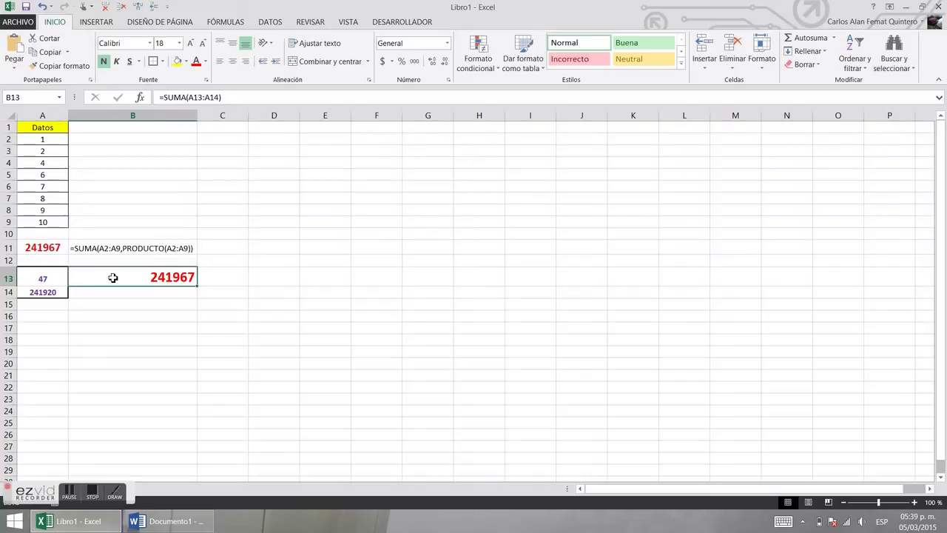
{"action": "left_click", "coordinate": [46, 280]}
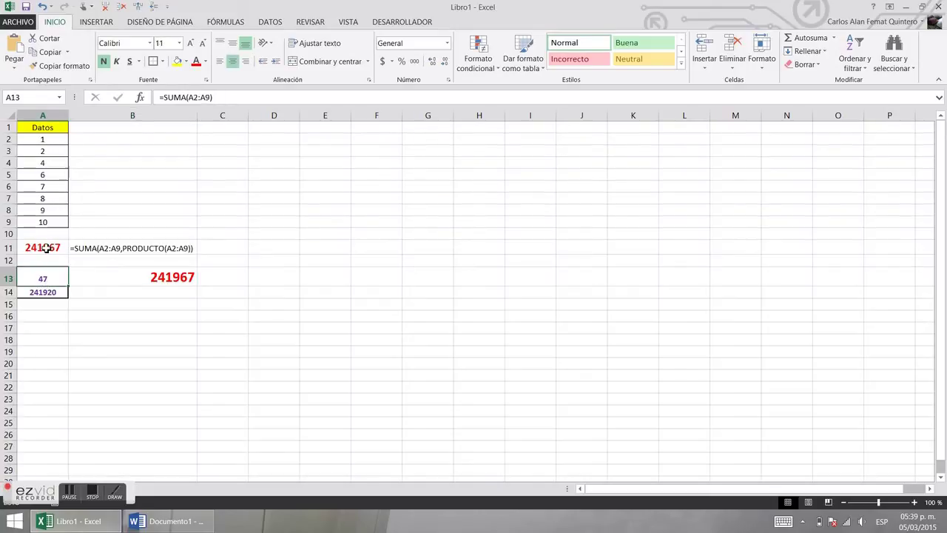
{"action": "left_click", "coordinate": [101, 249]}
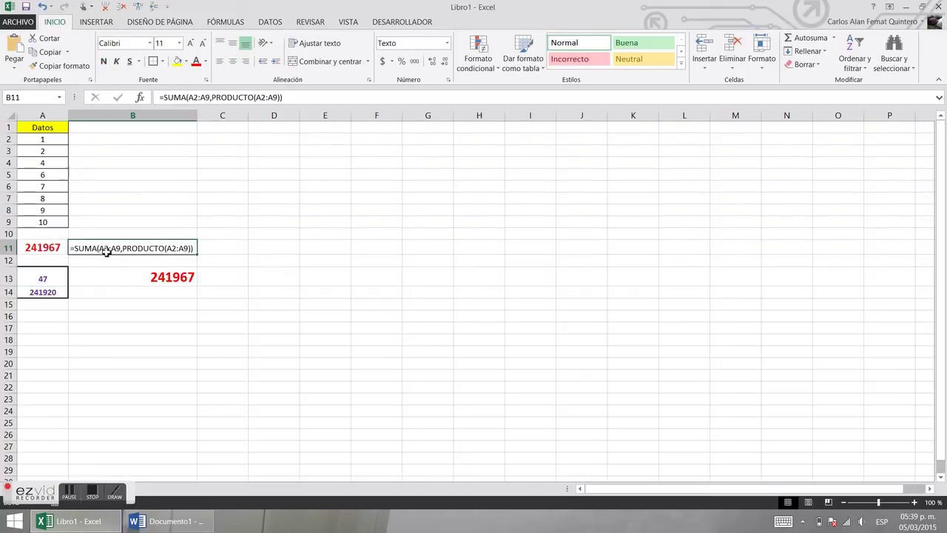
{"action": "left_click", "coordinate": [48, 277]}
{"action": "left_click_drag", "start_coordinate": [228, 98], "coordinate": [147, 102]}
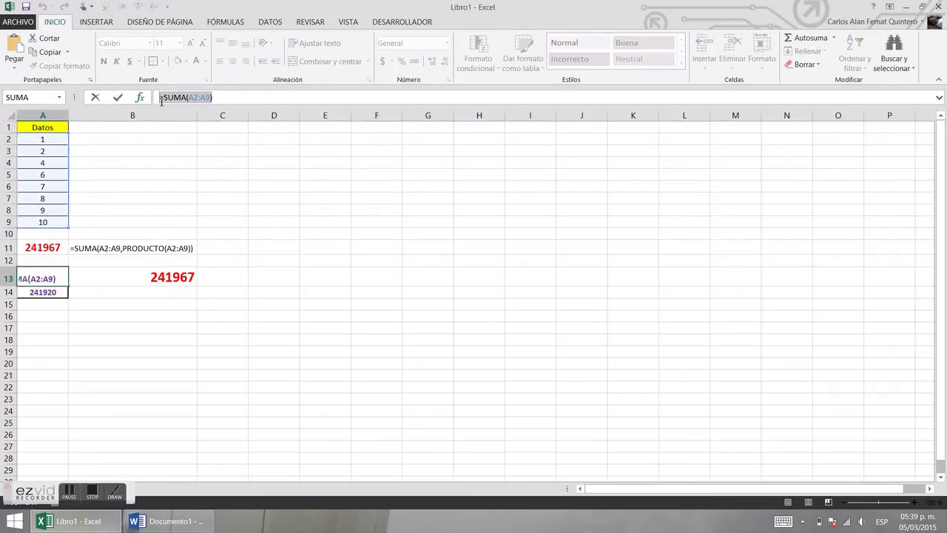
{"action": "type", "text": "="}
{"action": "left_click", "coordinate": [221, 277]}
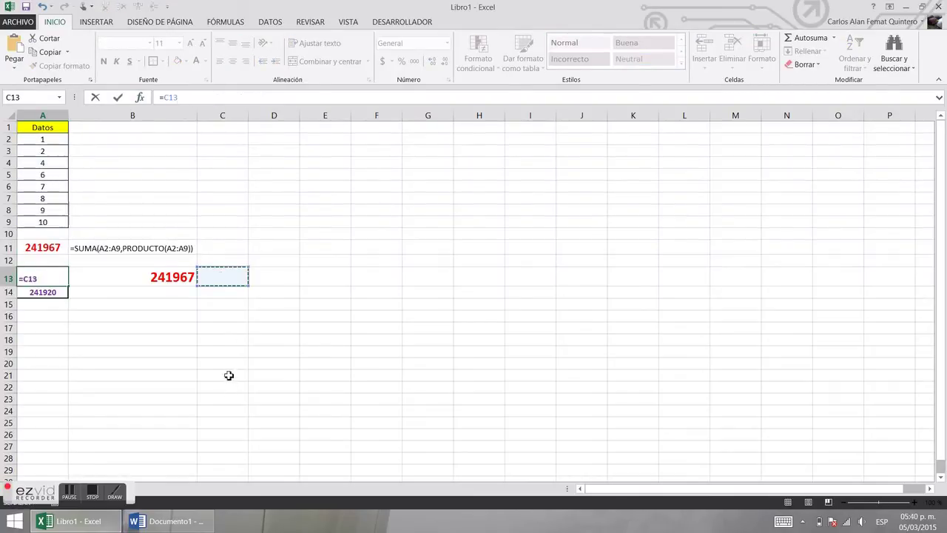
{"action": "key", "text": "Escape"}
- Set the number format of the range C13:D14 to Texto
{"action": "left_click", "coordinate": [216, 279]}
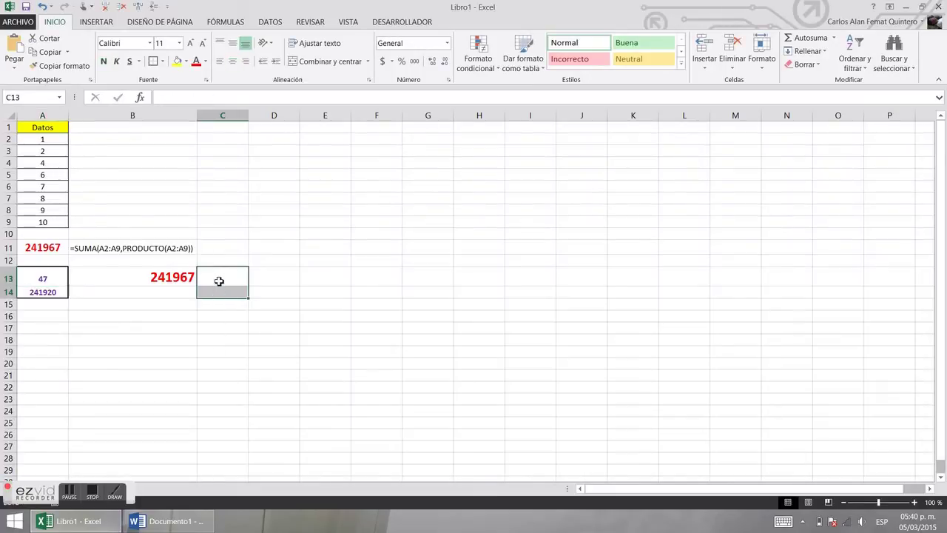
{"action": "left_click", "coordinate": [194, 279]}
{"action": "left_click_drag", "start_coordinate": [247, 283], "coordinate": [256, 289]}
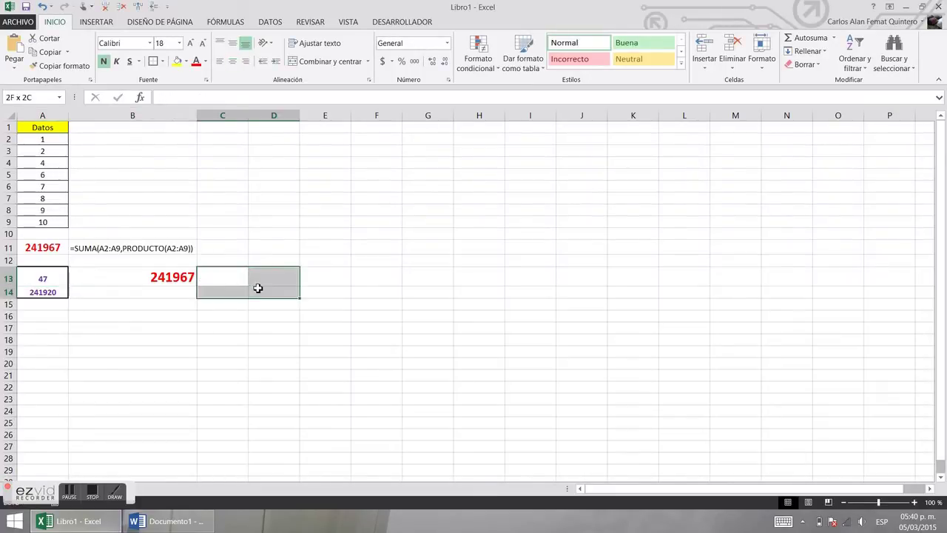
{"action": "right_click", "coordinate": [254, 289]}
{"action": "left_click", "coordinate": [256, 231]}
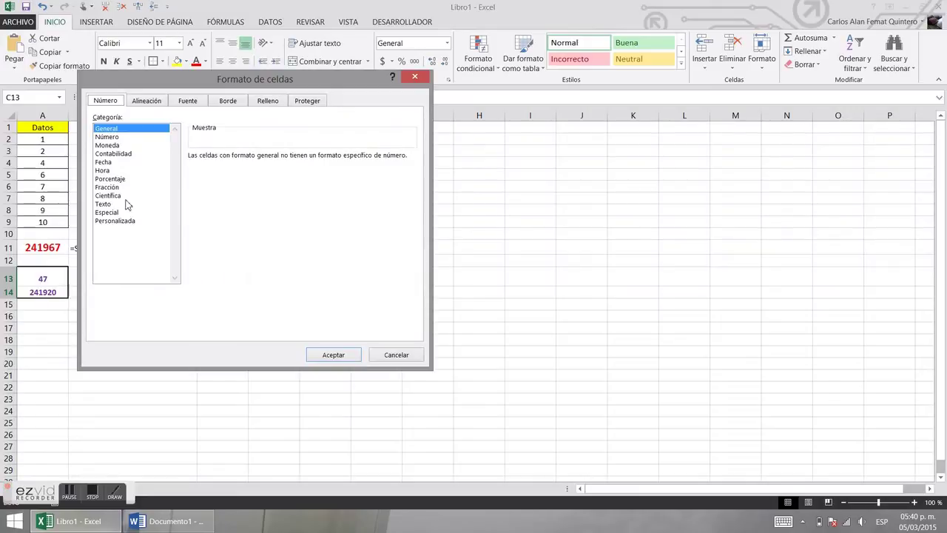
{"action": "left_click", "coordinate": [115, 204]}
{"action": "left_click", "coordinate": [334, 355]}
- Copy the formula =SUMA(A2:A9) from A13 into cell C13 as visible text
{"action": "left_click", "coordinate": [45, 280]}
{"action": "left_click_drag", "start_coordinate": [213, 97], "coordinate": [148, 103]}
{"action": "left_click", "coordinate": [222, 272]}
{"action": "key", "text": "Escape"}
{"action": "left_click", "coordinate": [222, 271]}
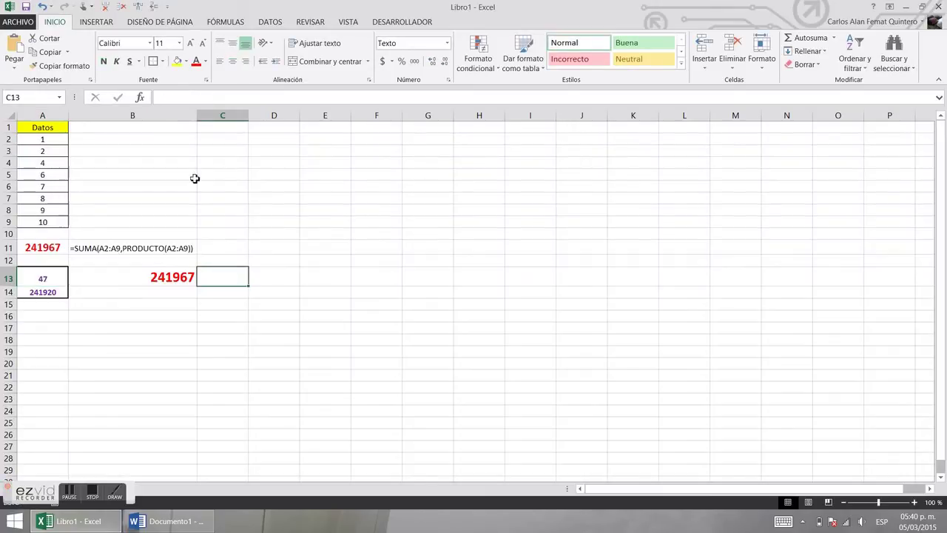
{"action": "left_click", "coordinate": [180, 97]}
{"action": "key", "text": "ctrl+v"}
{"action": "key", "text": "Return"}
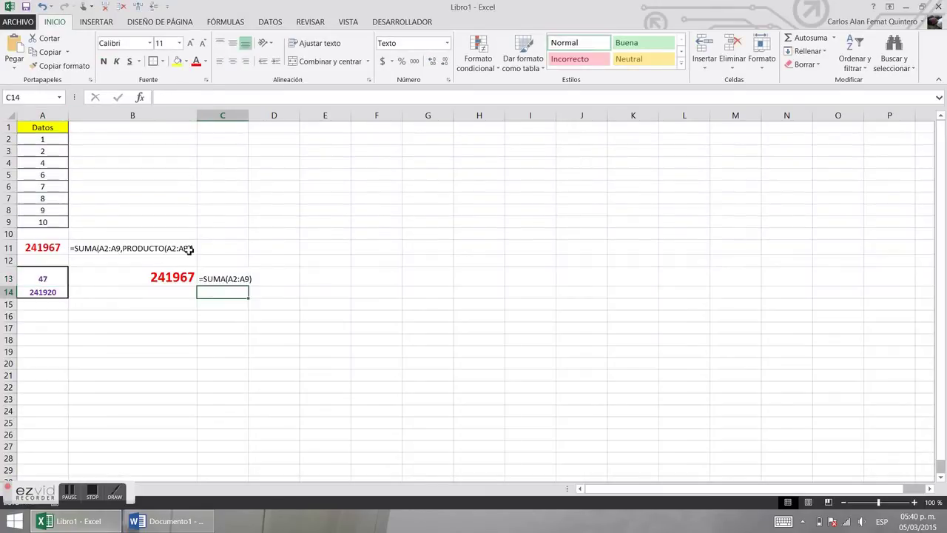
- Copy the formula =PRODUCTO(A2:A9) from A14 into cell C14 as visible text
{"action": "left_click", "coordinate": [64, 291]}
{"action": "left_click_drag", "start_coordinate": [232, 97], "coordinate": [140, 104]}
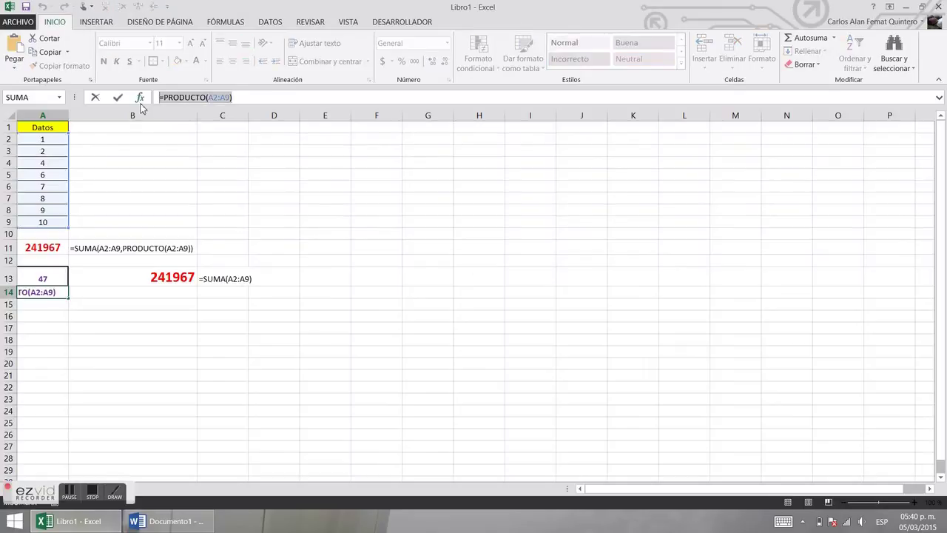
{"action": "left_click", "coordinate": [236, 291]}
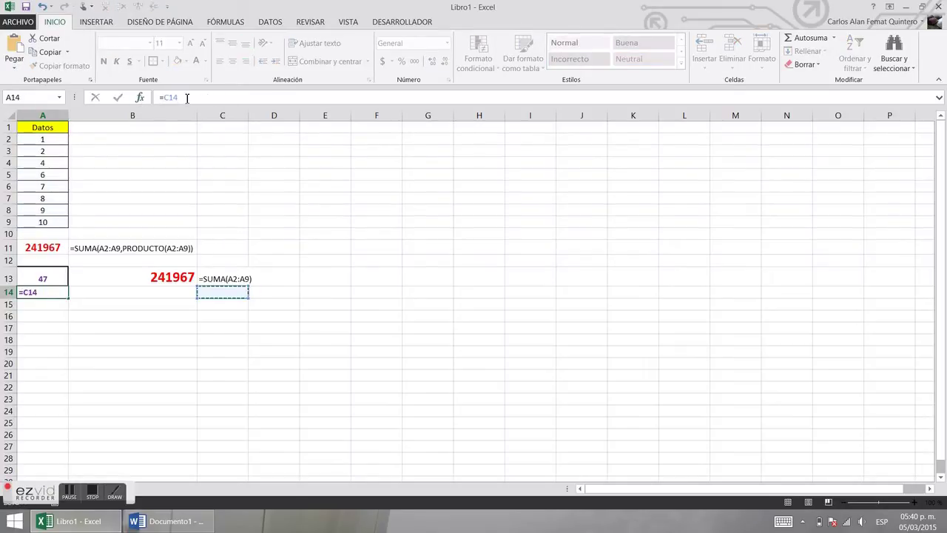
{"action": "key", "text": "Escape"}
{"action": "left_click", "coordinate": [228, 294]}
{"action": "left_click", "coordinate": [172, 97]}
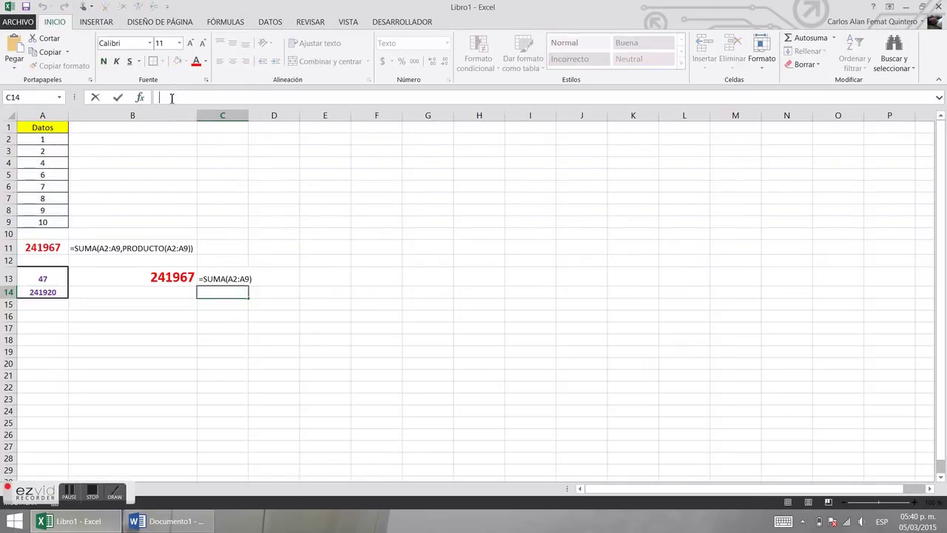
{"action": "key", "text": "ctrl+v"}
{"action": "key", "text": "Return"}
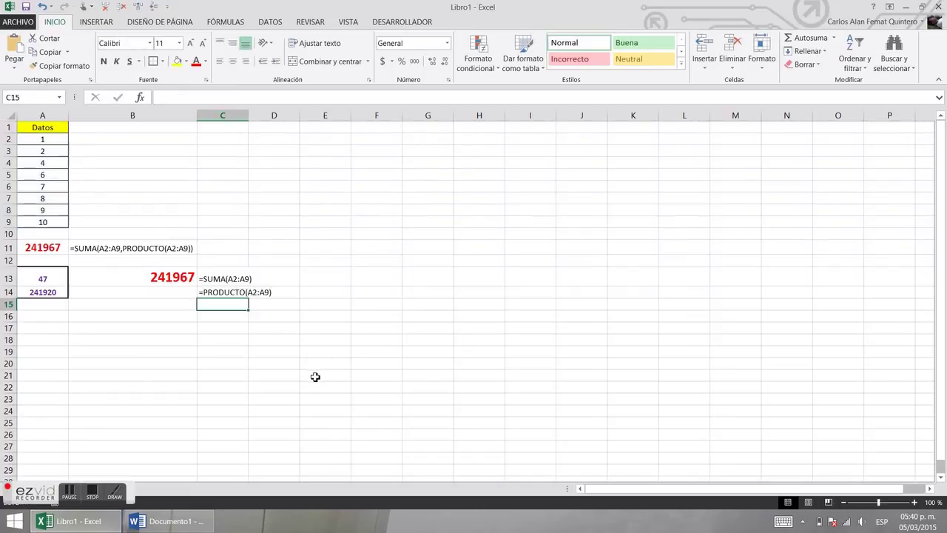
- Autofit the width of column C to its formula texts
{"action": "left_click", "coordinate": [313, 376]}
{"action": "double_click", "coordinate": [249, 119]}
{"action": "left_click", "coordinate": [242, 332]}
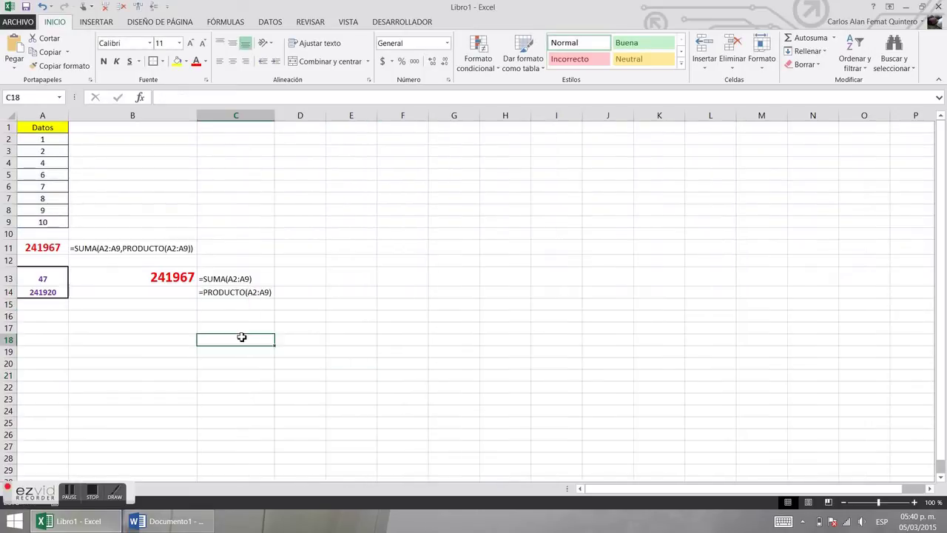
- Set the number format of cell C15 to Texto
{"action": "left_click", "coordinate": [147, 273]}
{"action": "left_click", "coordinate": [219, 302]}
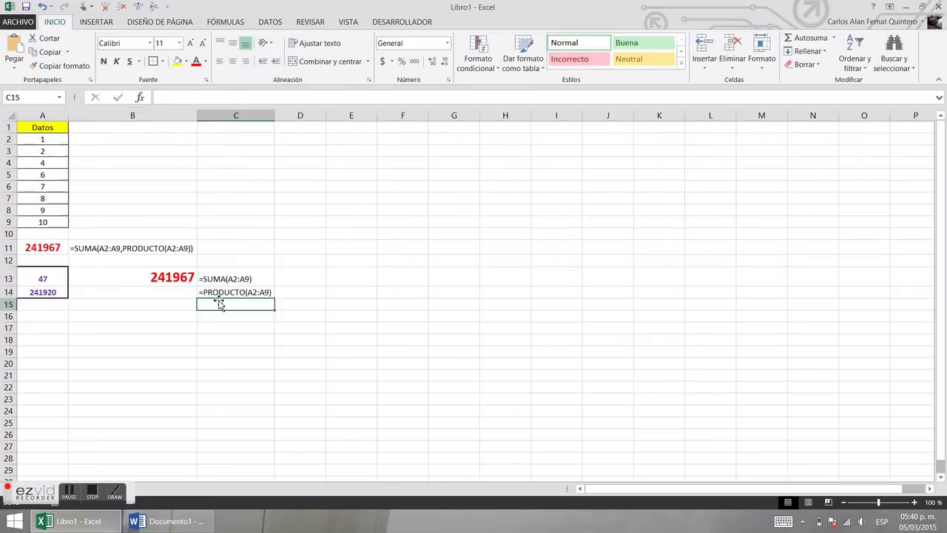
{"action": "right_click", "coordinate": [219, 303]}
{"action": "left_click", "coordinate": [250, 249]}
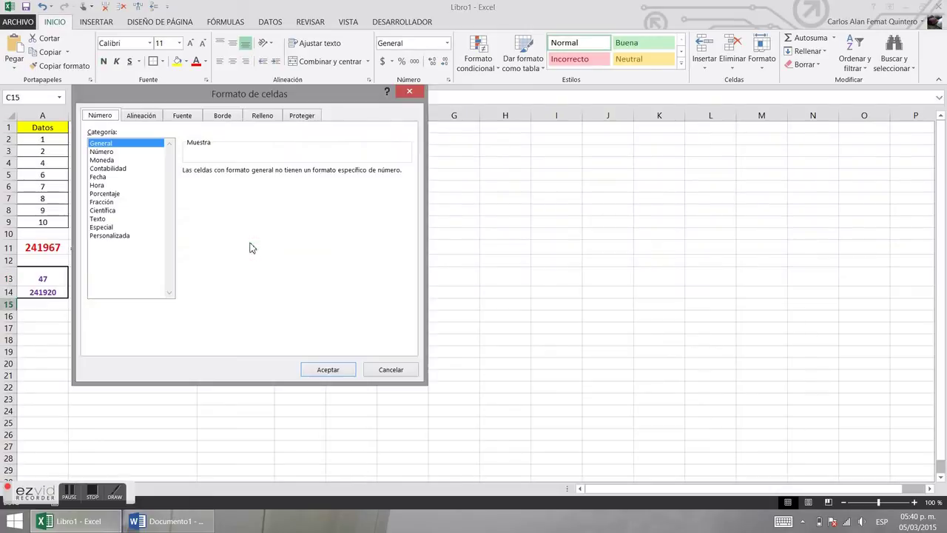
{"action": "left_click", "coordinate": [104, 221]}
{"action": "left_click", "coordinate": [311, 367]}
{"action": "left_click", "coordinate": [319, 365]}
- Copy the formula =SUMA(A13:A14) from B13 into cell C15 as visible text
{"action": "left_click", "coordinate": [171, 273]}
{"action": "left_click", "coordinate": [234, 98]}
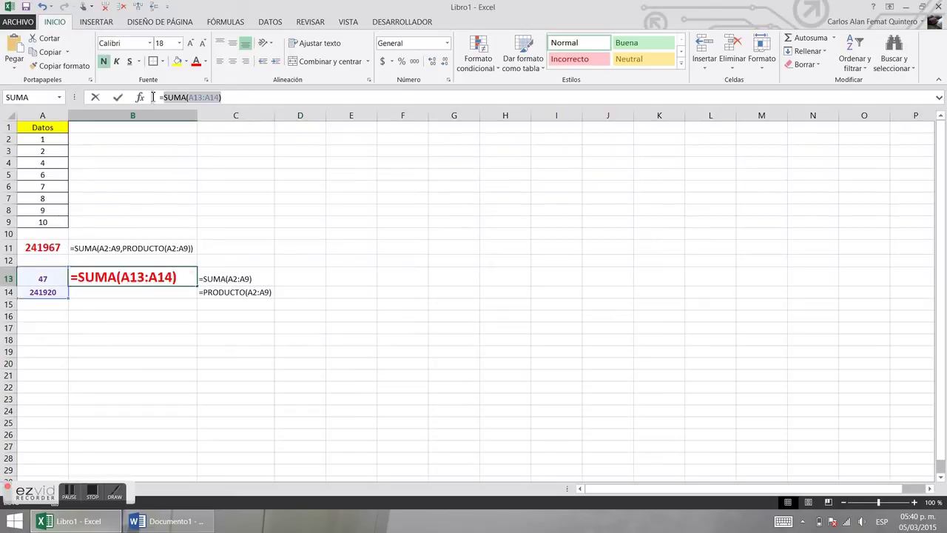
{"action": "left_click", "coordinate": [224, 305]}
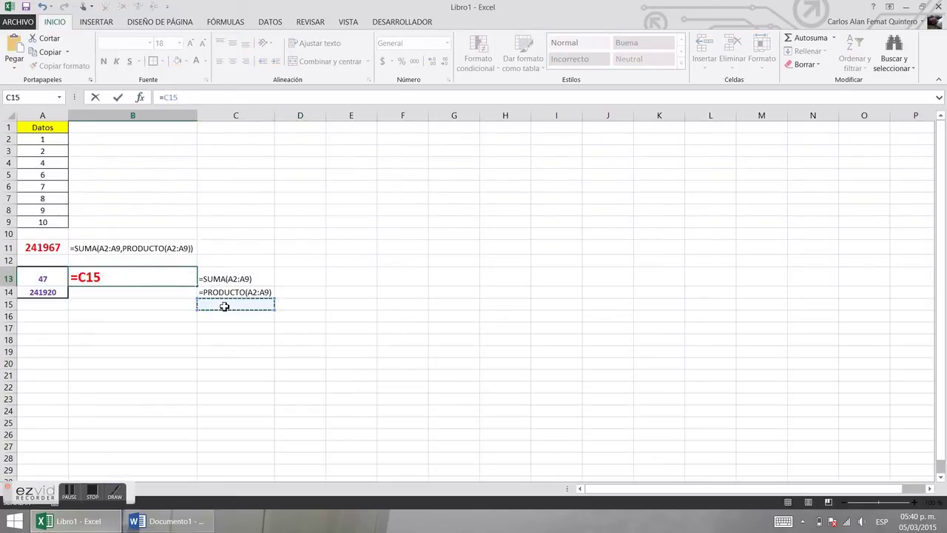
{"action": "key", "text": "Escape"}
{"action": "left_click", "coordinate": [223, 305]}
{"action": "left_click", "coordinate": [188, 98]}
{"action": "type", "text": "=SUMA(A13:A14)"}
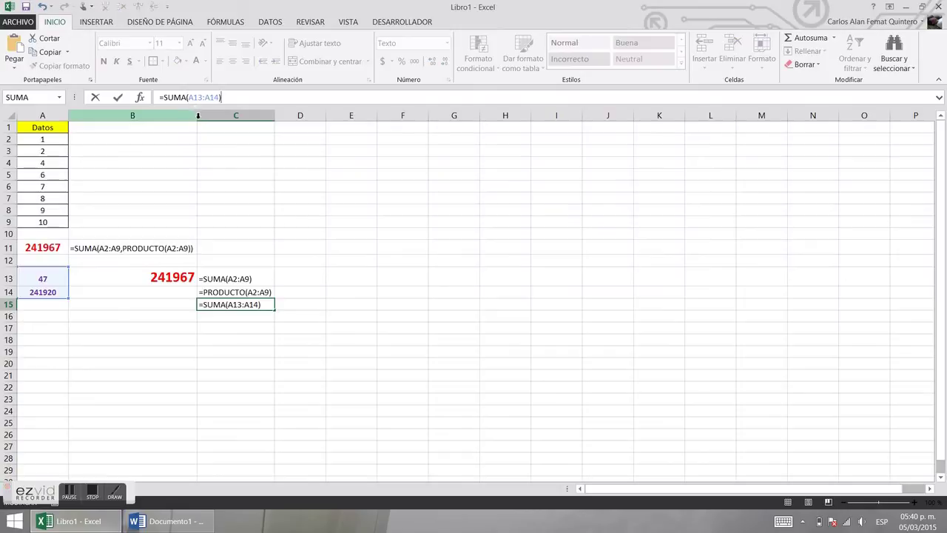
{"action": "key", "text": "Return"}
- Move the three formula texts from C13:C15 up to C10:C12, beside the nested formula
{"action": "left_click", "coordinate": [284, 350]}
{"action": "left_click_drag", "start_coordinate": [228, 272], "coordinate": [237, 233]}
{"action": "left_click", "coordinate": [216, 360]}
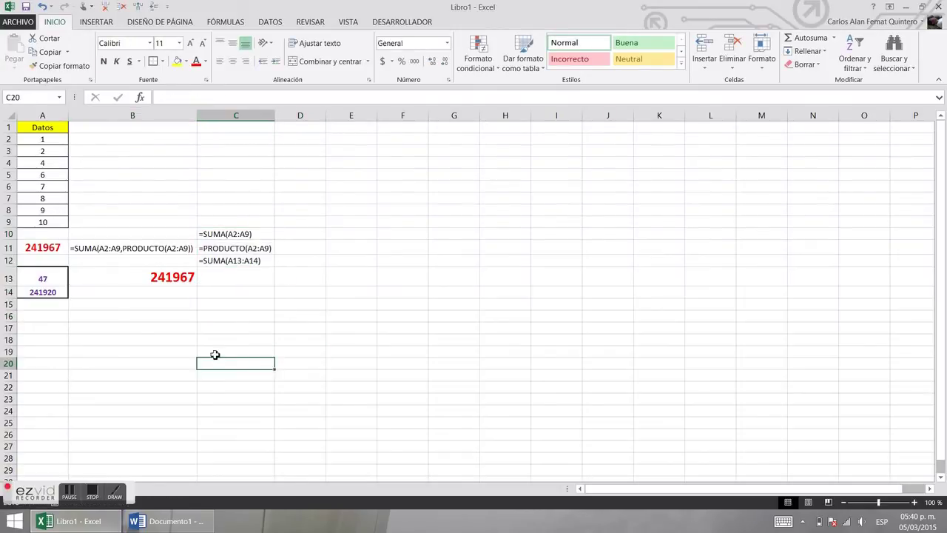
- Compare the nested formula in B11 with the texts in C10:C12, and check C10 against the formula in A13
{"action": "left_click", "coordinate": [108, 246]}
{"action": "left_click_drag", "start_coordinate": [213, 234], "coordinate": [222, 259]}
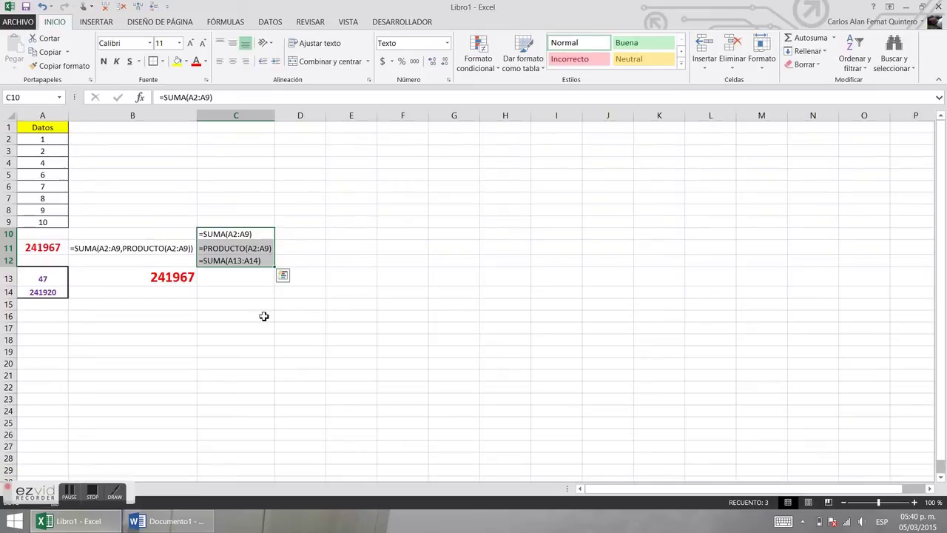
{"action": "left_click", "coordinate": [227, 234]}
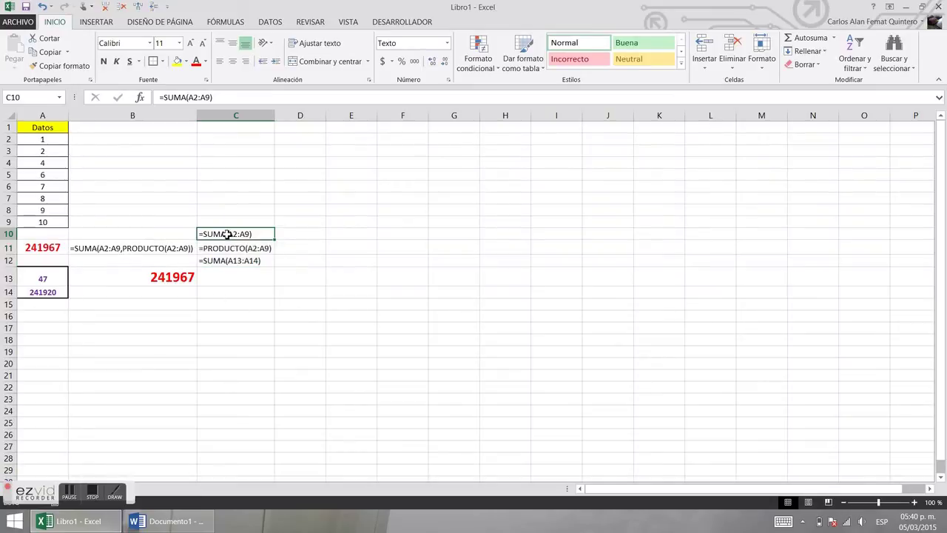
{"action": "left_click", "coordinate": [52, 277]}
{"action": "left_click", "coordinate": [228, 233]}
{"action": "double_click", "coordinate": [259, 234]}
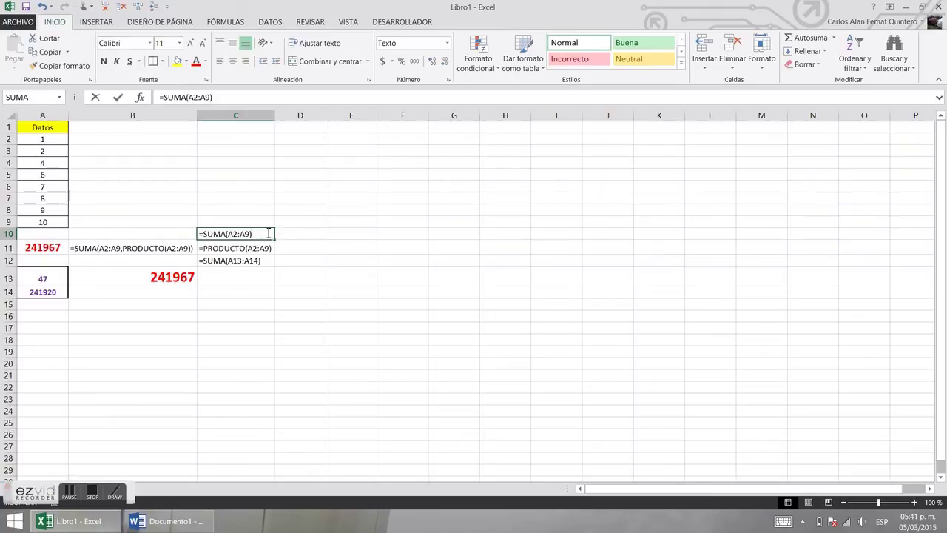
{"action": "double_click", "coordinate": [47, 274]}
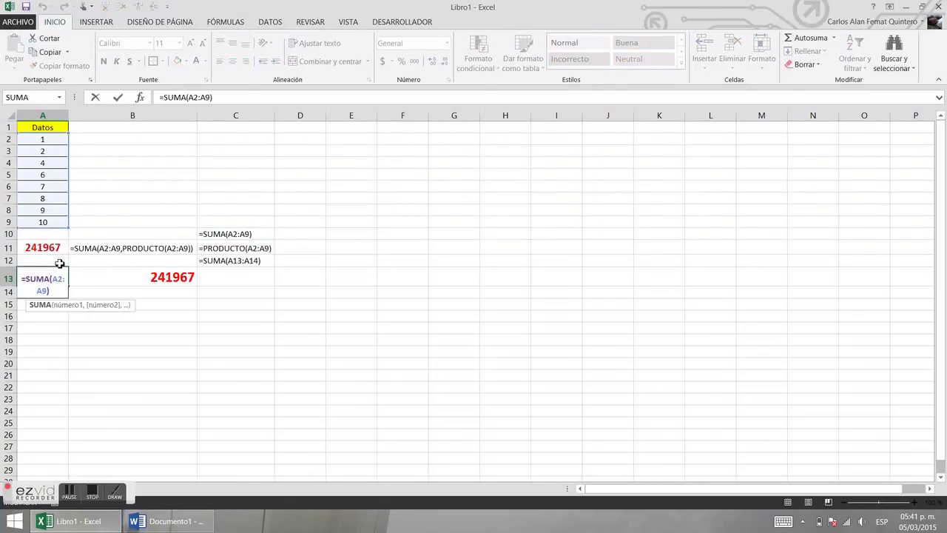
{"action": "key", "text": "Escape"}
- Check the text in C11 against the formula in A14, and the text in C12 against the formula in B13
{"action": "left_click", "coordinate": [218, 250]}
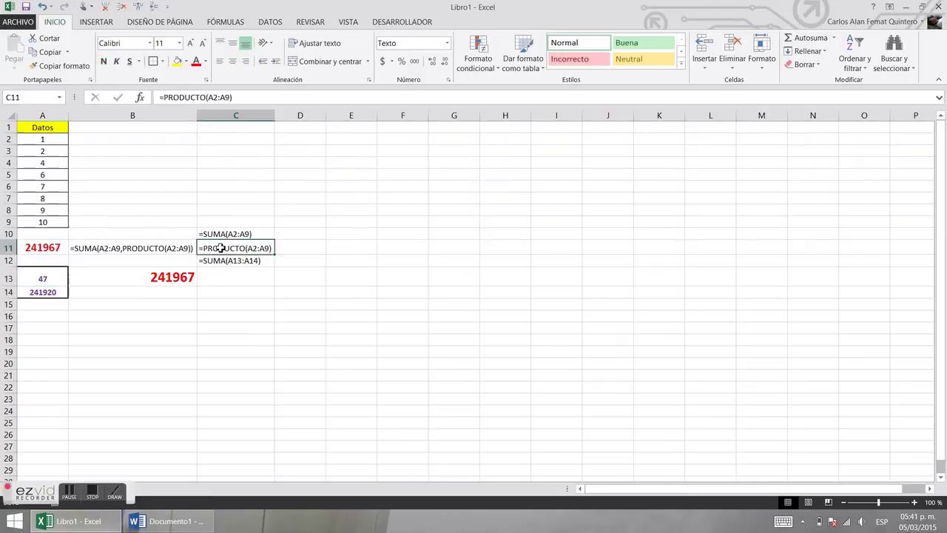
{"action": "double_click", "coordinate": [218, 249]}
{"action": "key", "text": "Escape"}
{"action": "double_click", "coordinate": [17, 293]}
{"action": "key", "text": "Escape"}
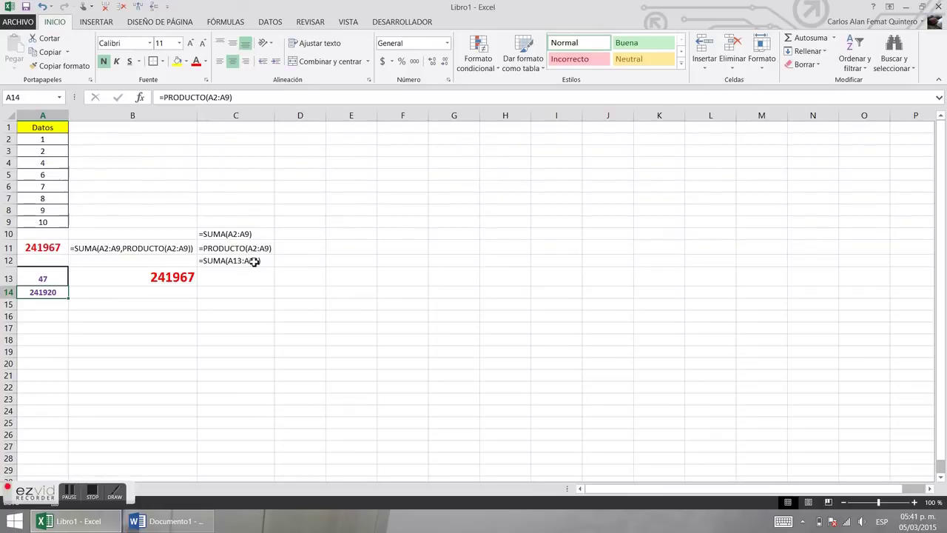
{"action": "double_click", "coordinate": [254, 260]}
{"action": "key", "text": "Escape"}
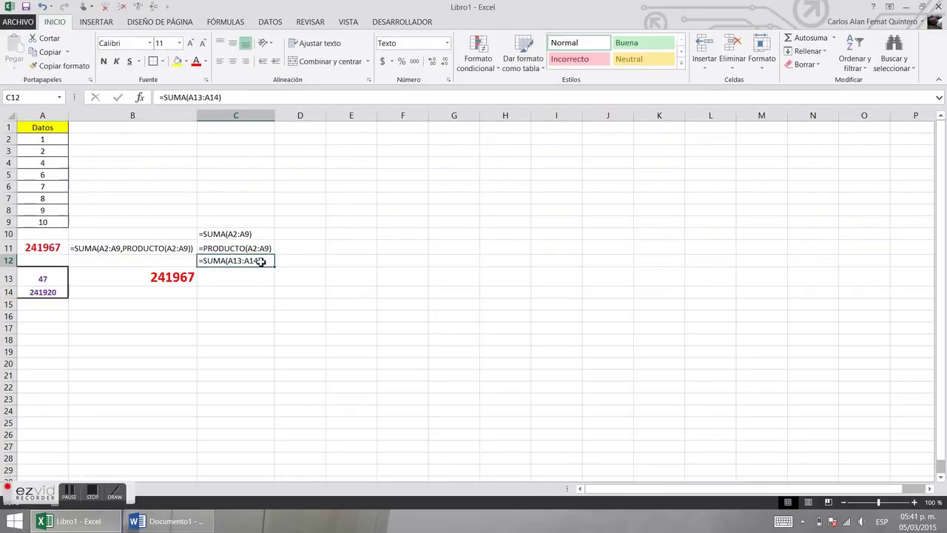
{"action": "double_click", "coordinate": [134, 273]}
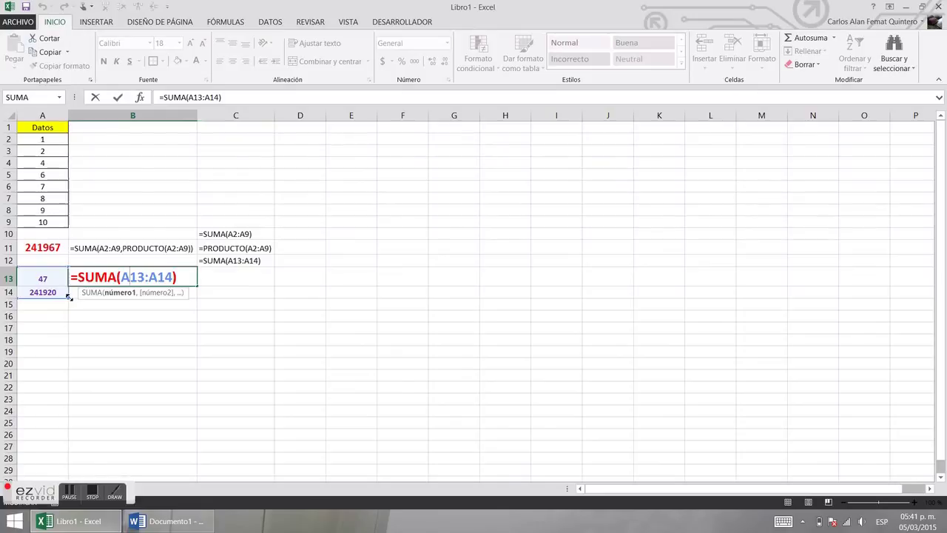
{"action": "key", "text": "Escape"}
{"action": "left_click", "coordinate": [200, 260]}
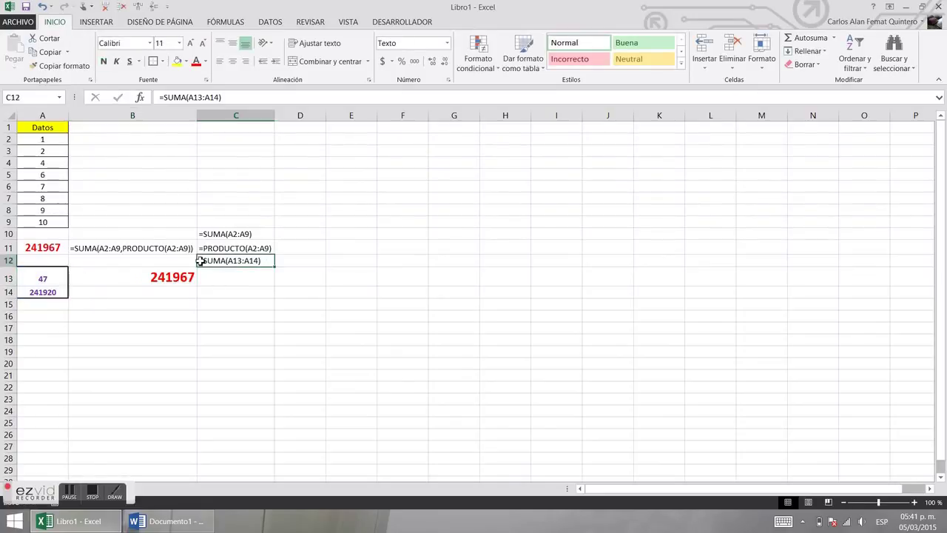
- Examine the nested formula in A11 part by part: the SUMA of A2:A9, the PRODUCTO argument and the whole expression
{"action": "double_click", "coordinate": [152, 248]}
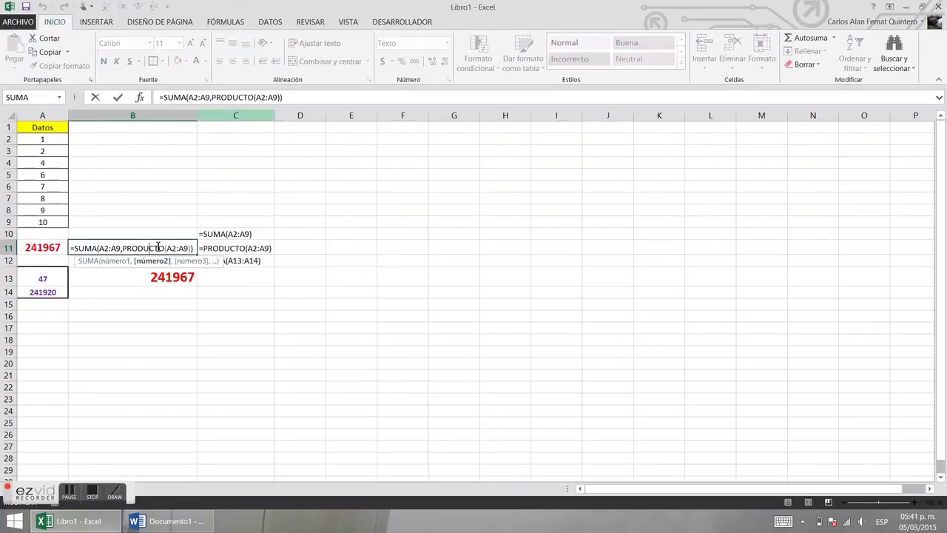
{"action": "double_click", "coordinate": [57, 248]}
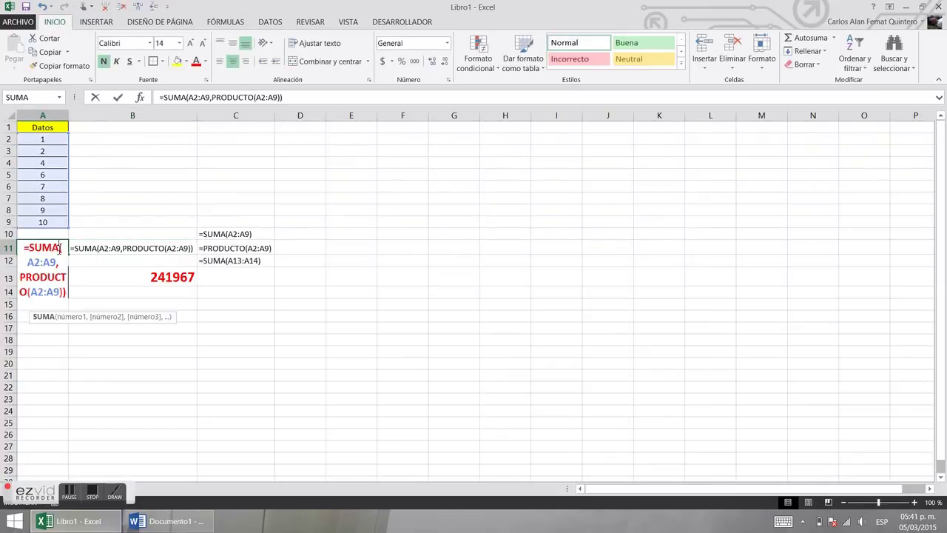
{"action": "left_click", "coordinate": [194, 97]}
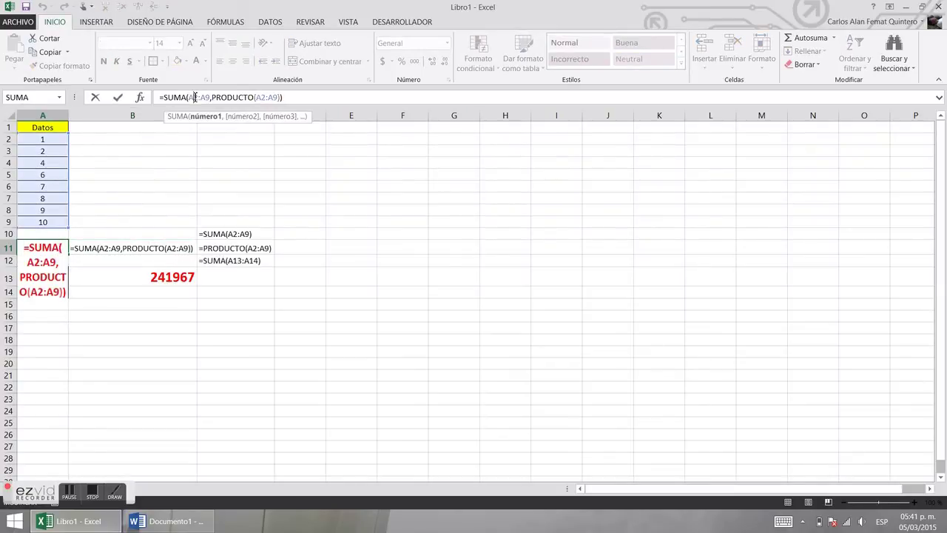
{"action": "left_click_drag", "start_coordinate": [164, 97], "coordinate": [211, 97]}
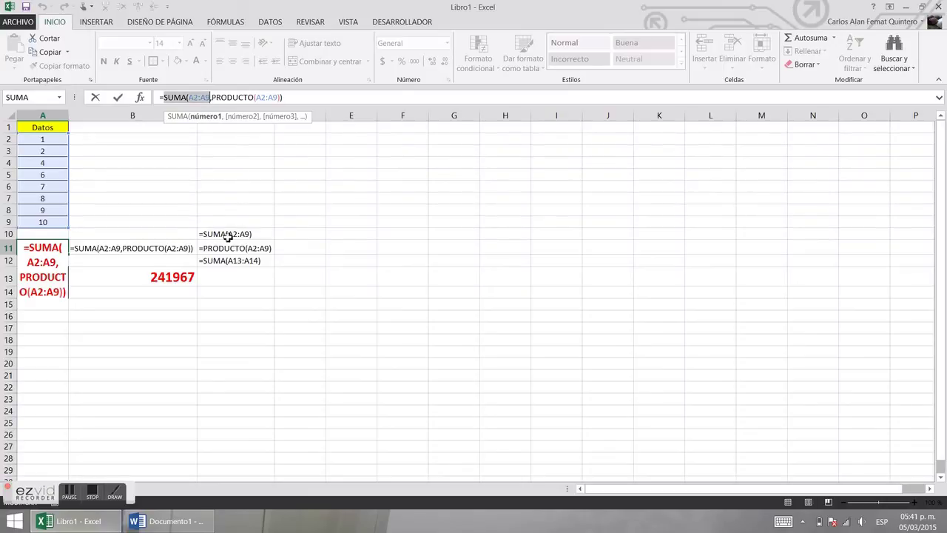
{"action": "left_click", "coordinate": [239, 97]}
{"action": "left_click", "coordinate": [265, 97]}
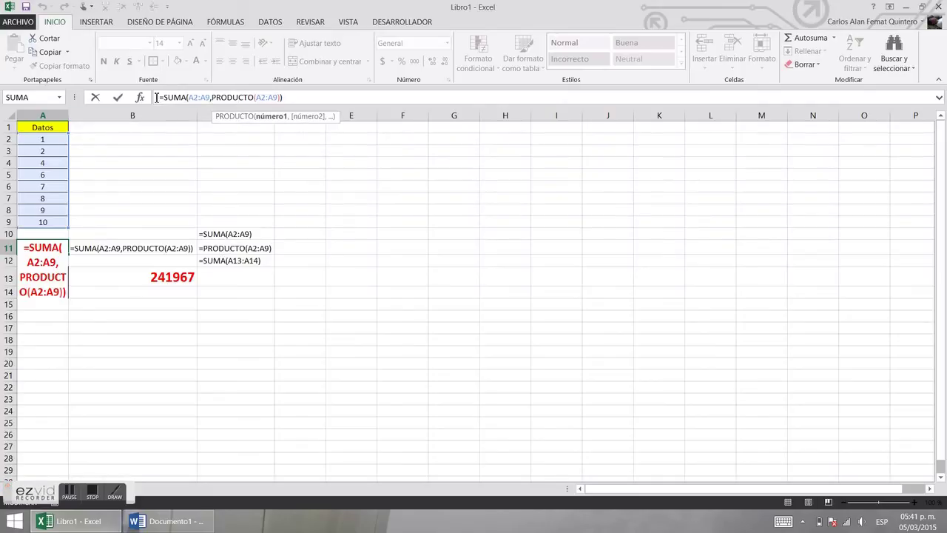
{"action": "left_click_drag", "start_coordinate": [156, 97], "coordinate": [287, 97]}
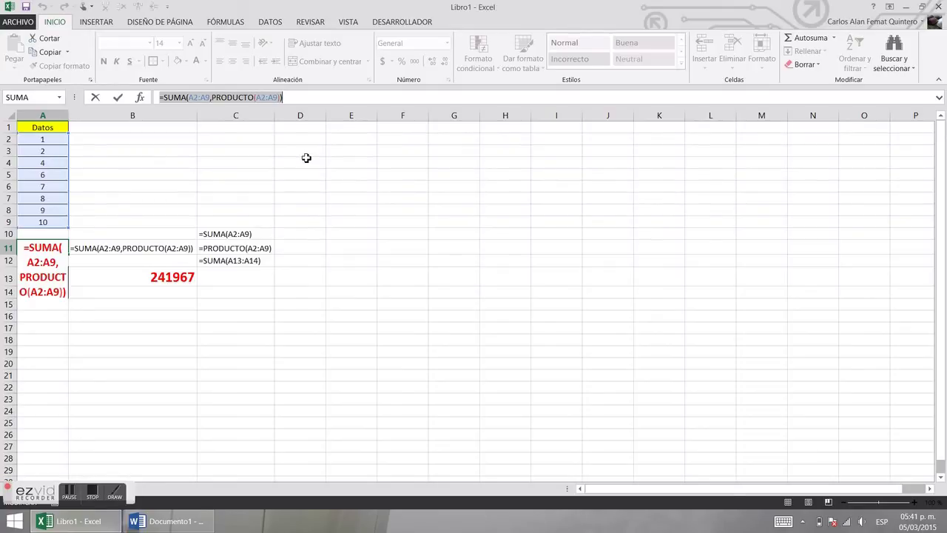
{"action": "key", "text": "Return"}
- Compare the total of the separate formulas in B13 with the result of the nested formula in A11
{"action": "left_click", "coordinate": [303, 275]}
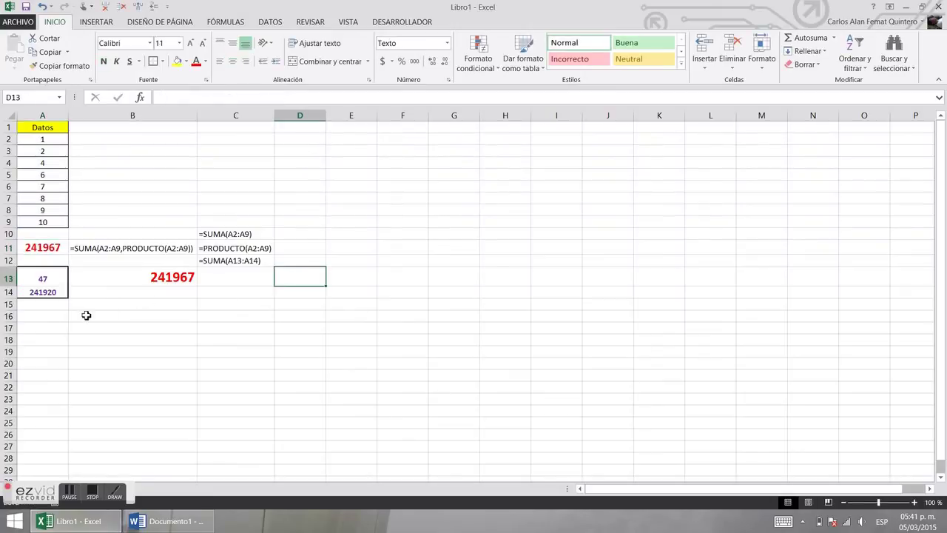
{"action": "left_click", "coordinate": [62, 328]}
{"action": "left_click", "coordinate": [259, 352]}
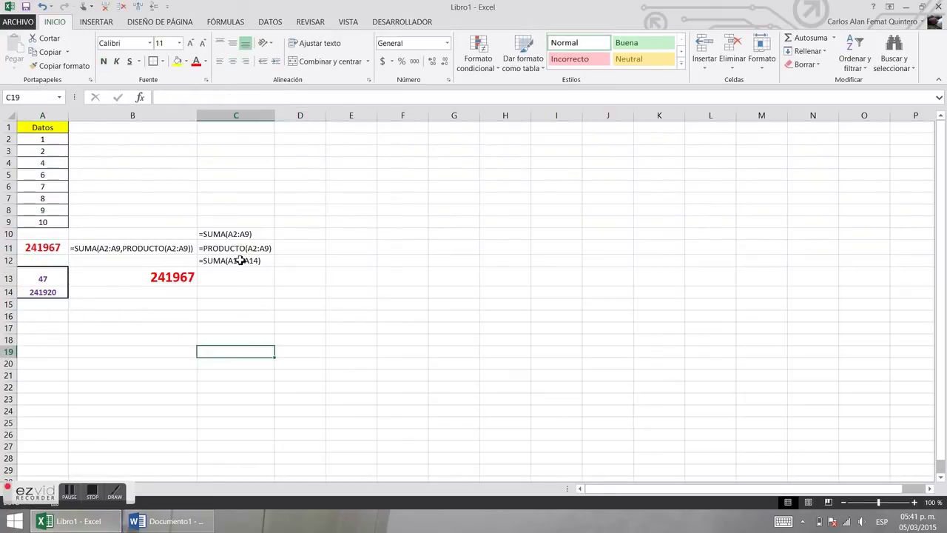
{"action": "left_click", "coordinate": [123, 281]}
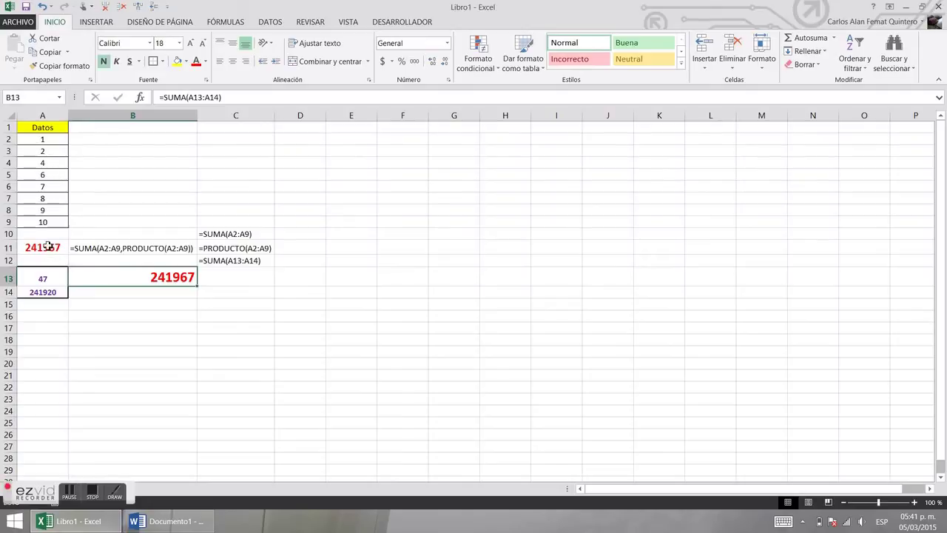
{"action": "left_click", "coordinate": [48, 246]}
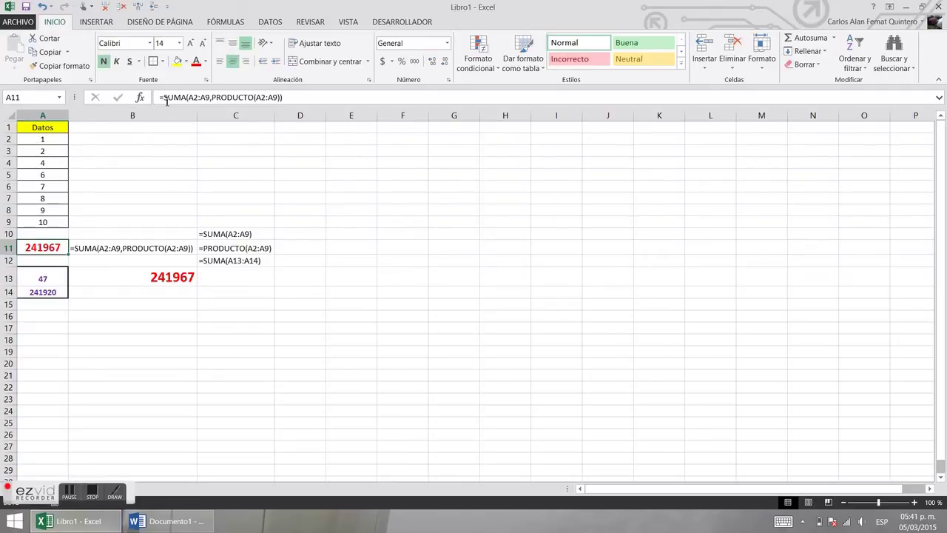
- Change the first three data values: A2 to 1.5, A3 to 2.6 and A4 to 4.2
{"action": "left_click", "coordinate": [50, 139]}
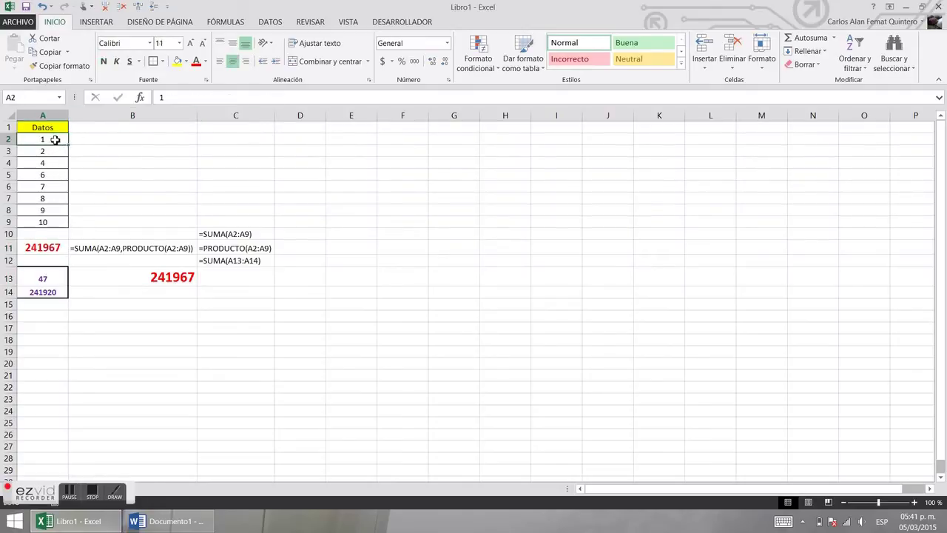
{"action": "type", "text": "1.5"}
{"action": "left_click", "coordinate": [88, 163]}
{"action": "double_click", "coordinate": [60, 151]}
{"action": "type", "text": ".6"}
{"action": "left_click", "coordinate": [60, 163]}
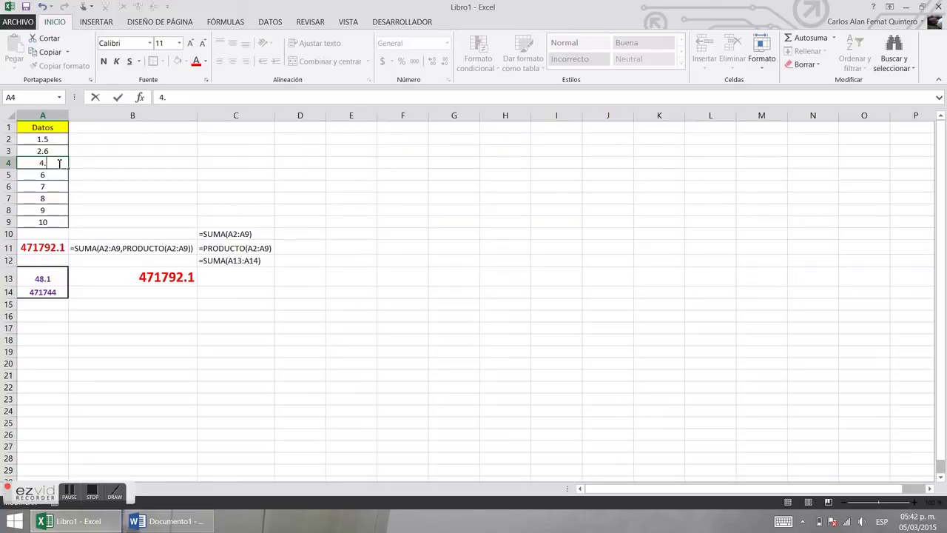
{"action": "type", "text": "4.2"}
- Set the data value in A5 to 6.1 and the one in A6 to 7.2
{"action": "left_click", "coordinate": [59, 175]}
{"action": "double_click", "coordinate": [60, 174]}
{"action": "type", "text": ".1"}
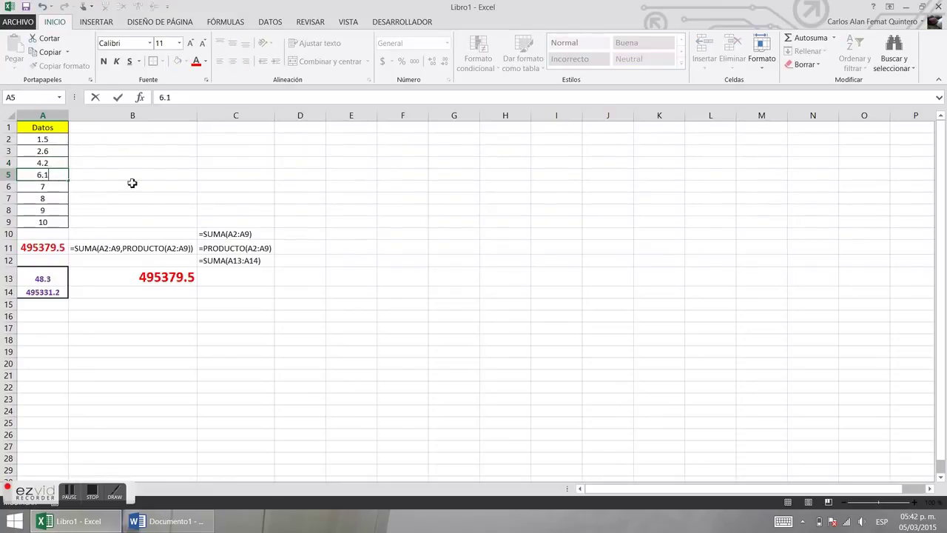
{"action": "left_click", "coordinate": [327, 185]}
{"action": "left_click", "coordinate": [57, 190]}
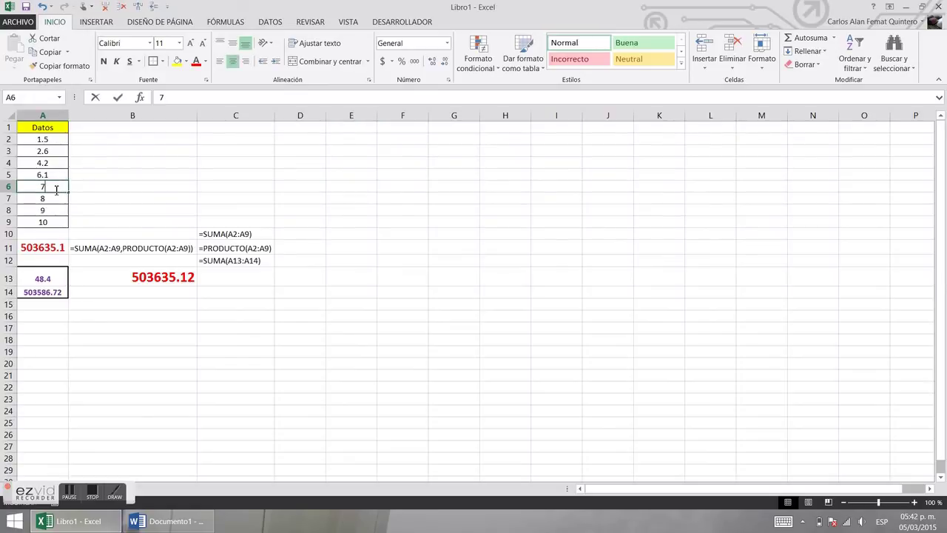
{"action": "double_click", "coordinate": [56, 190]}
{"action": "type", "text": ".2"}
{"action": "left_click", "coordinate": [117, 189]}
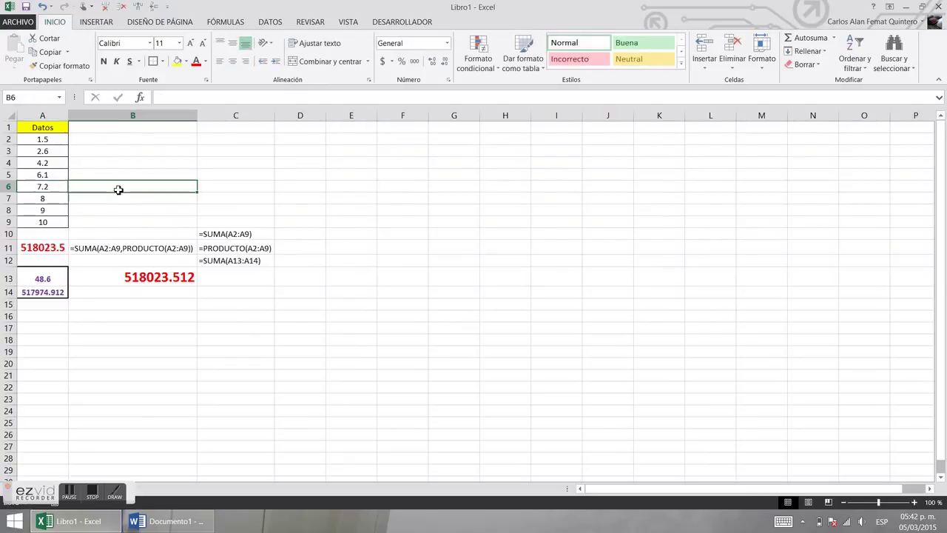
- Increase the displayed decimals of the nested result in A11 to three decimal places
{"action": "left_click", "coordinate": [59, 247]}
{"action": "left_click", "coordinate": [432, 61]}
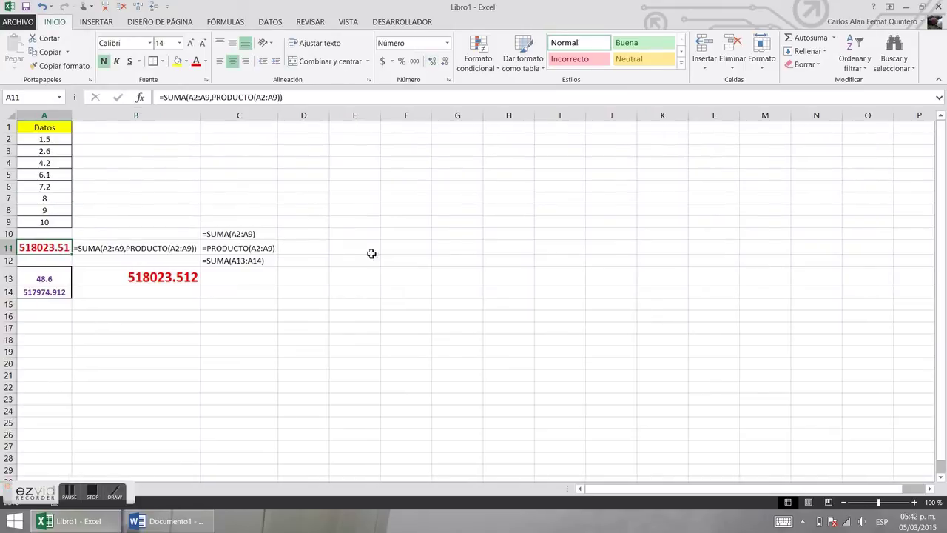
{"action": "left_click", "coordinate": [432, 61]}
{"action": "left_click", "coordinate": [433, 272]}
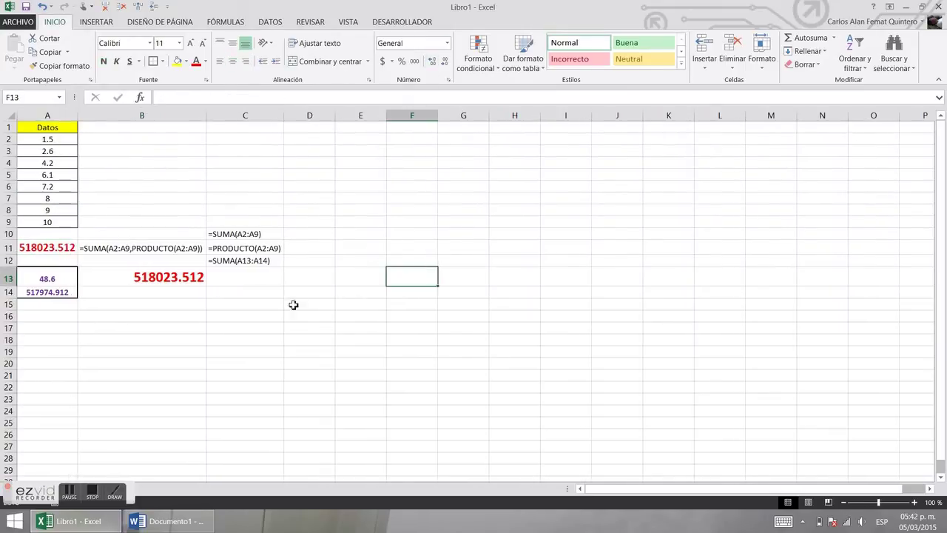
- Insert the TRUNCAR function with its opening parenthesis before SUMA in the formula in A11
{"action": "left_click", "coordinate": [65, 249]}
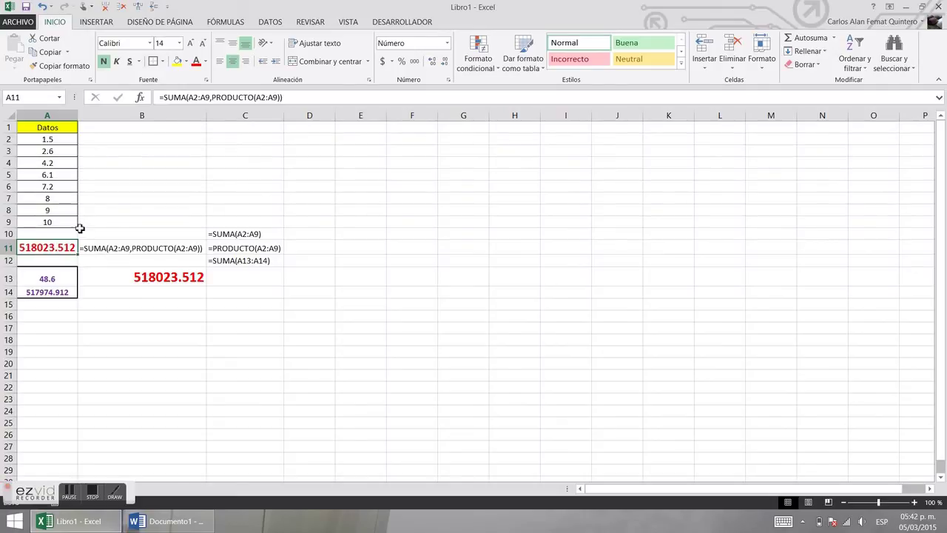
{"action": "left_click", "coordinate": [167, 97]}
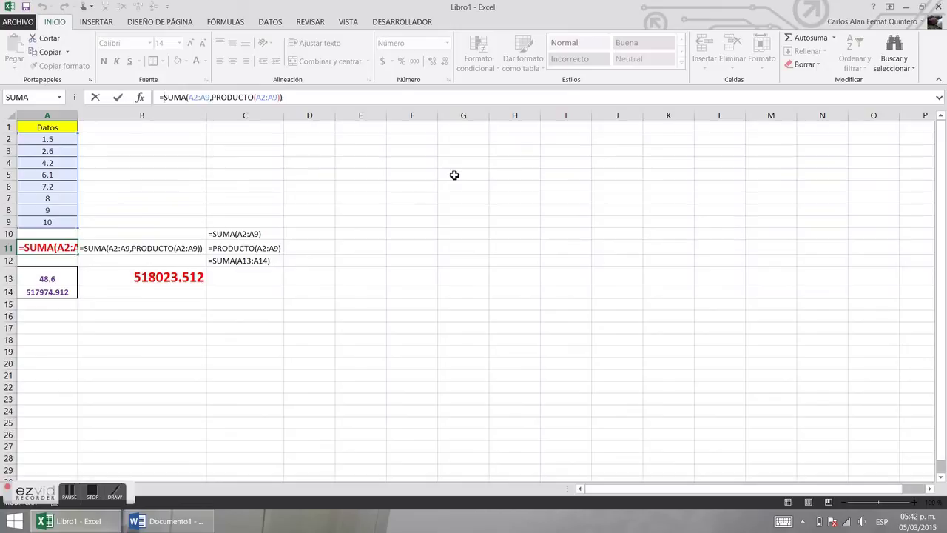
{"action": "type", "text": "TRUNCA"}
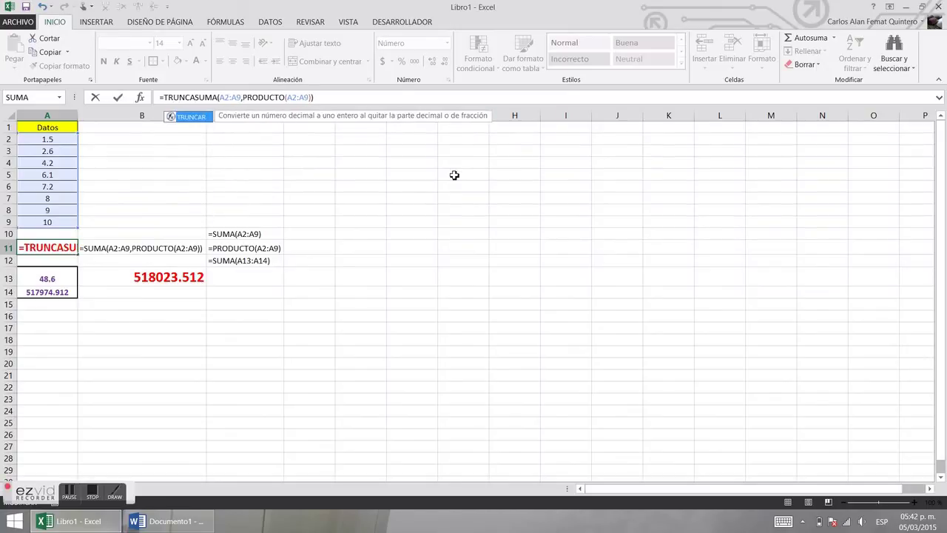
{"action": "double_click", "coordinate": [188, 117]}
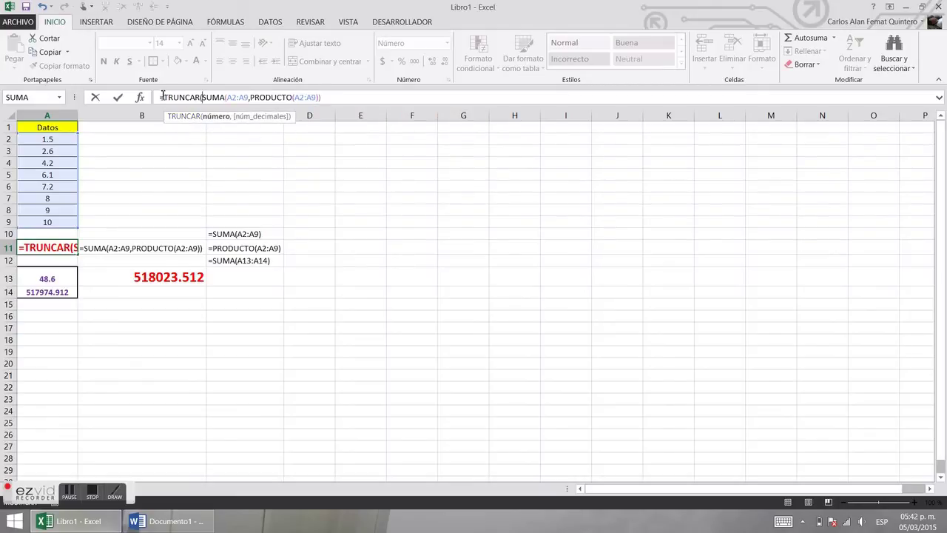
- Examine the TRUNCAR function in A11 and the nested SUMA and PRODUCTO expression that serves as its número argument
{"action": "left_click", "coordinate": [202, 97]}
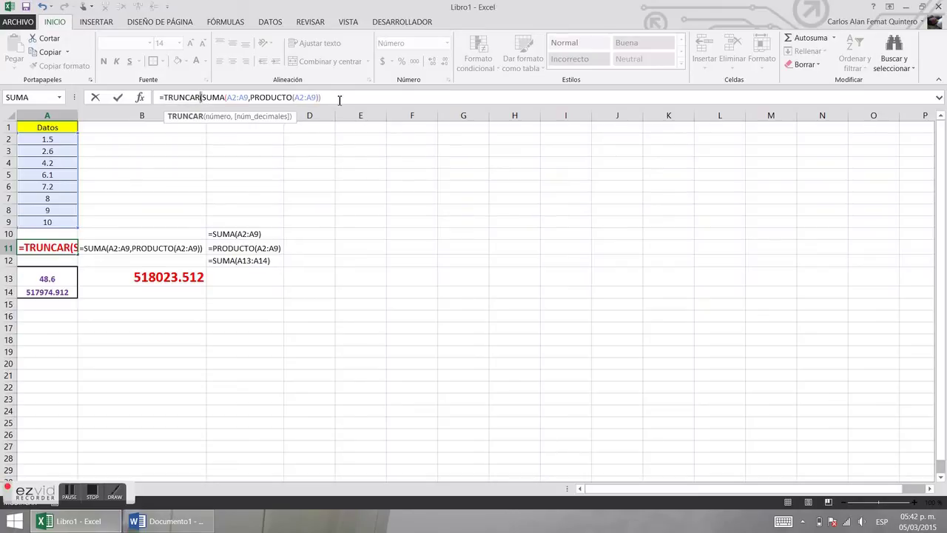
{"action": "left_click_drag", "start_coordinate": [161, 97], "coordinate": [201, 97]}
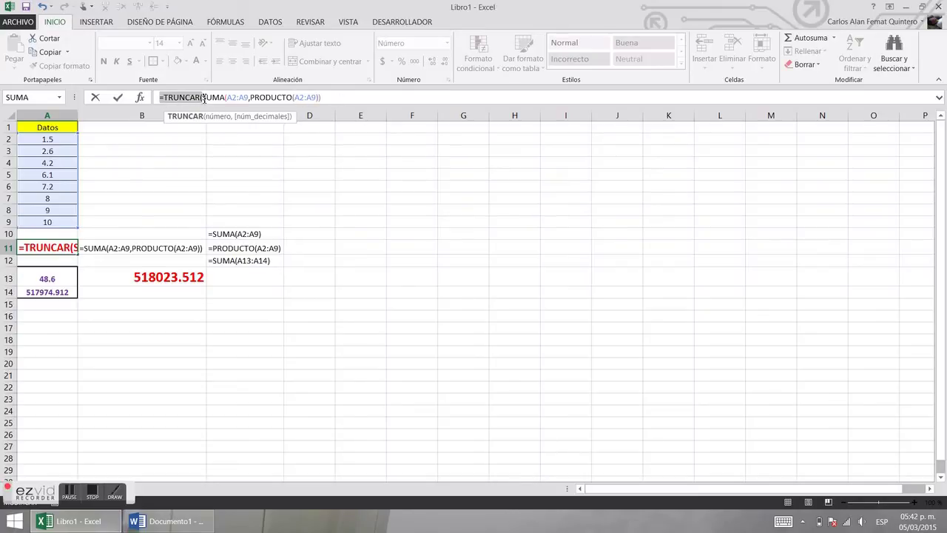
{"action": "left_click_drag", "start_coordinate": [205, 98], "coordinate": [320, 99]}
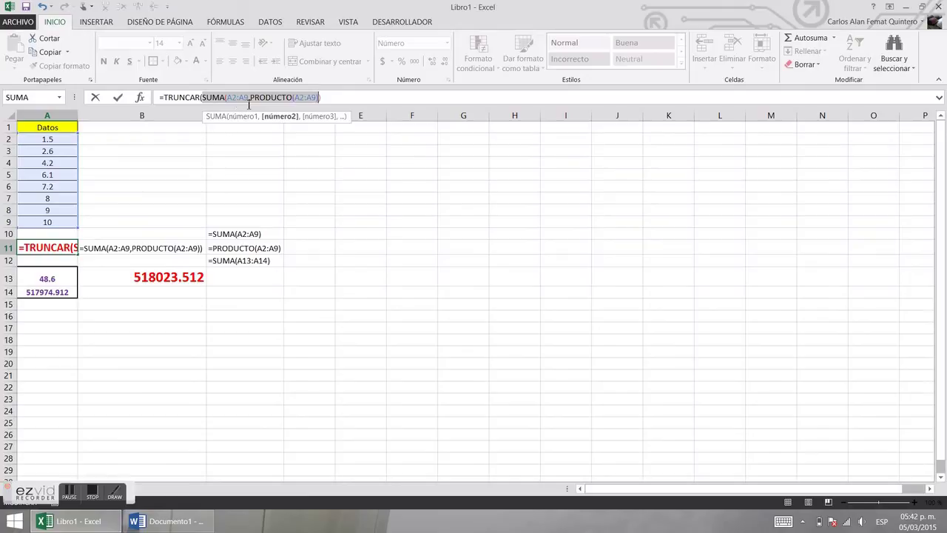
{"action": "left_click", "coordinate": [182, 98]}
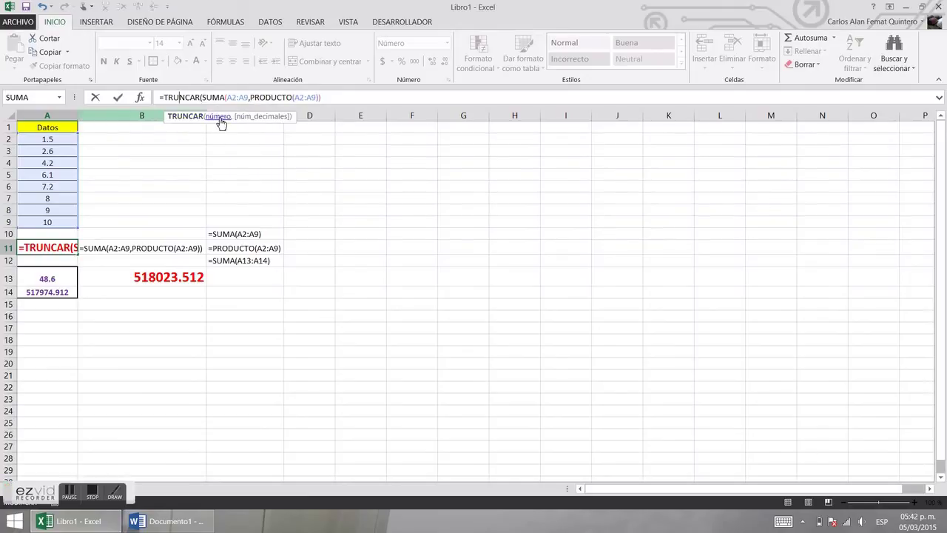
{"action": "left_click", "coordinate": [219, 118]}
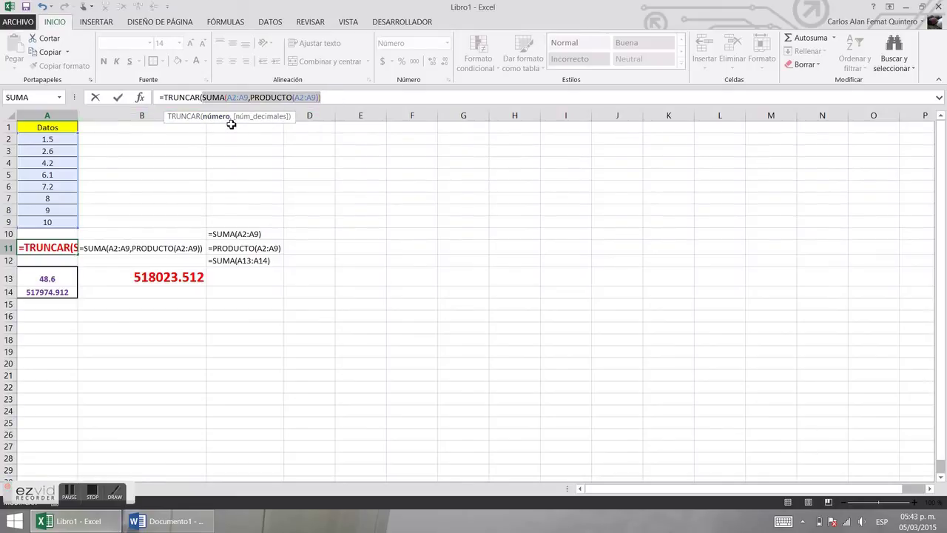
- Complete the formula in A11 as =TRUNCAR(SUMA(A2:A9,PRODUCTO(A2:A9)),2) to truncate the result to two decimals
{"action": "left_click", "coordinate": [336, 98]}
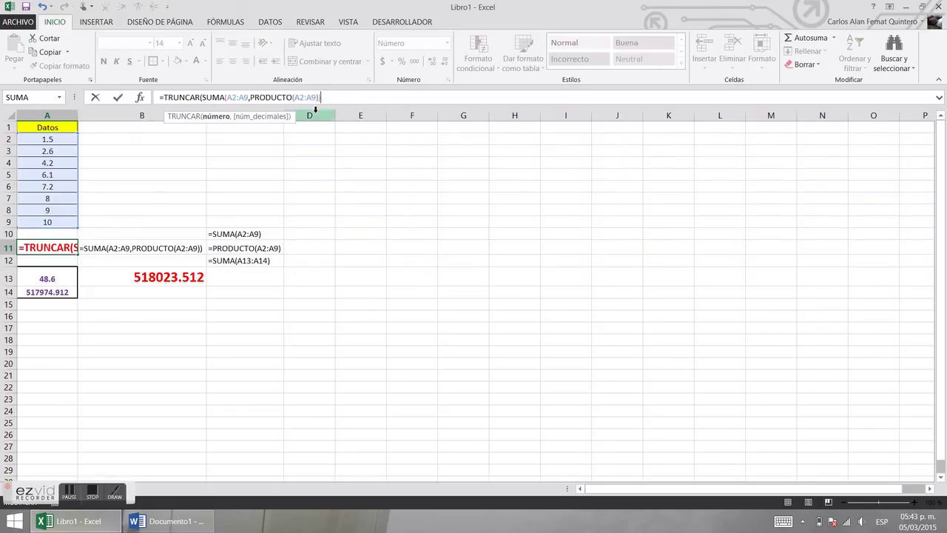
{"action": "type", "text": ",2"}
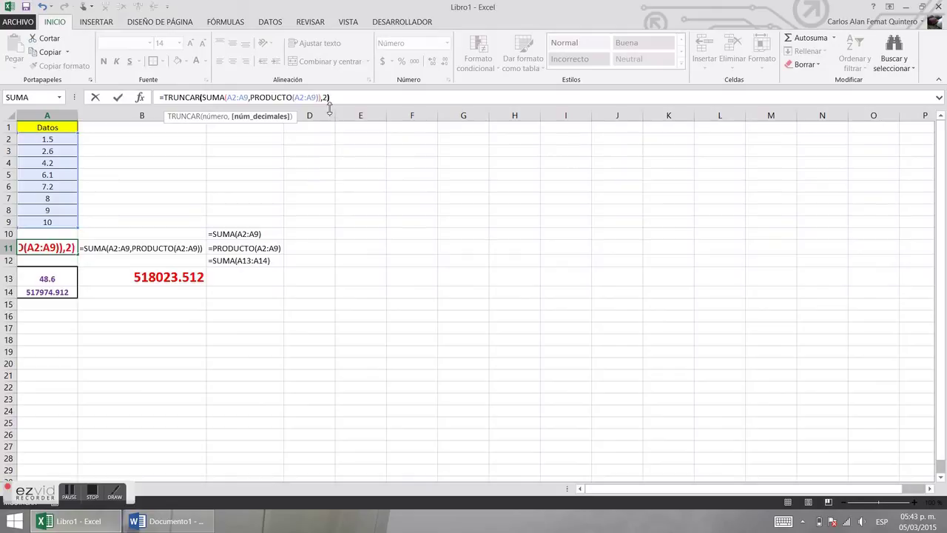
{"action": "key", "text": "ctrl+Return"}
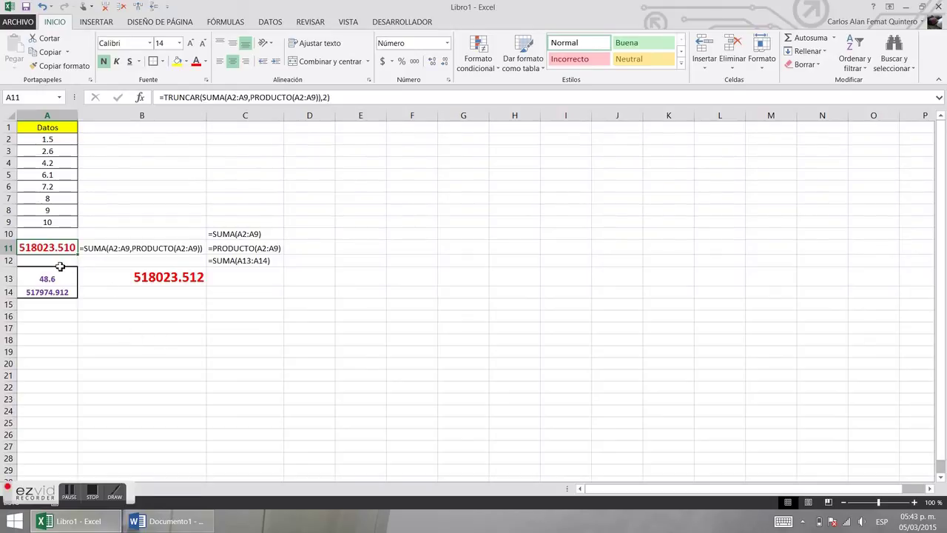
- Examine the TRUNCAR, SUMA and PRODUCTO arguments of the nested formula in A11 and compare it with the formula text in B11
{"action": "left_click", "coordinate": [179, 96]}
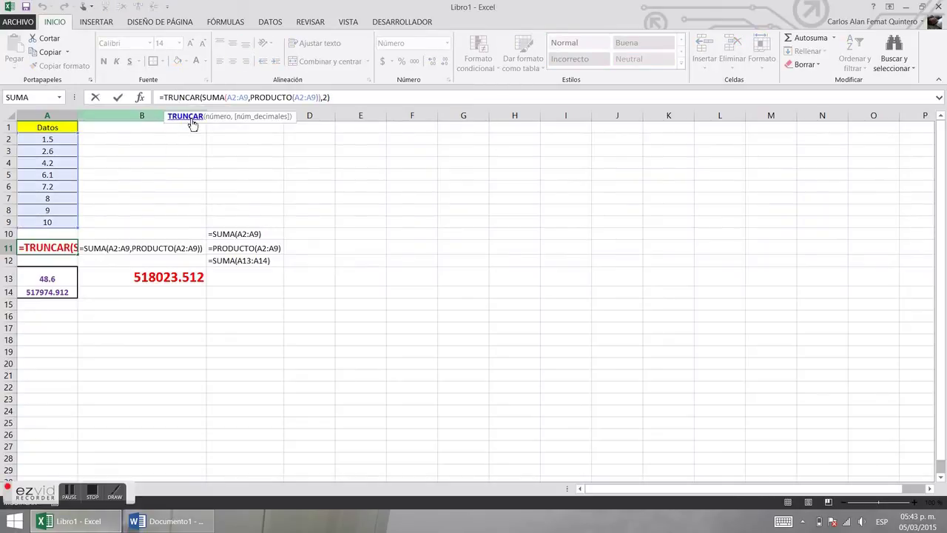
{"action": "left_click", "coordinate": [186, 117]}
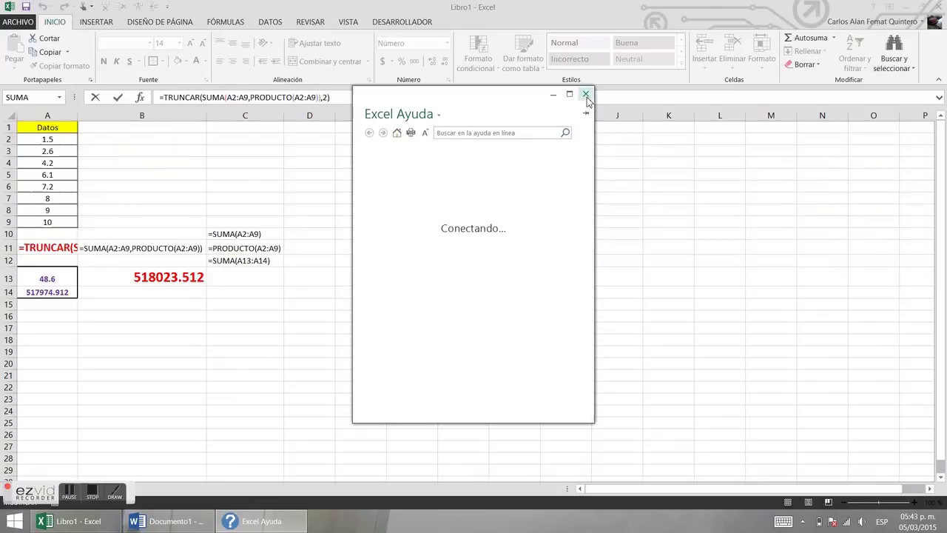
{"action": "left_click", "coordinate": [585, 95]}
{"action": "left_click", "coordinate": [219, 96]}
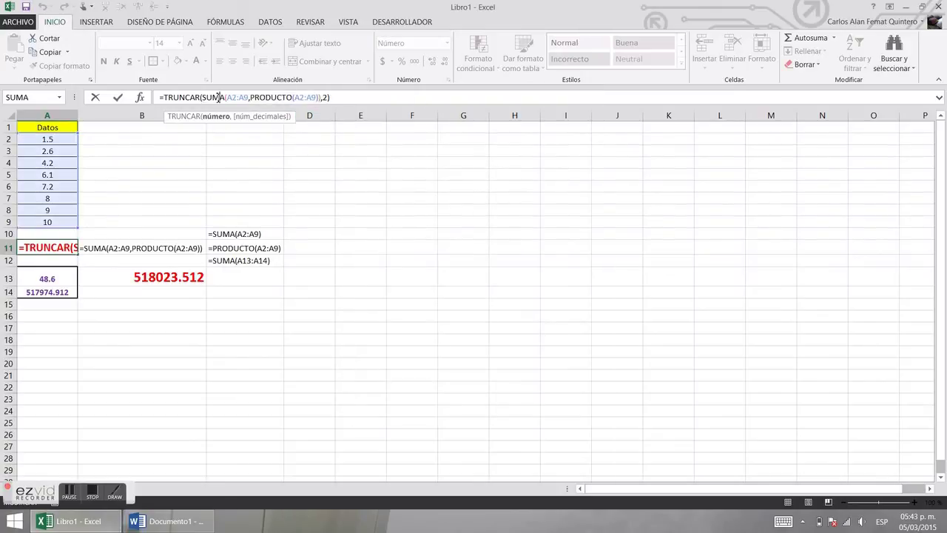
{"action": "double_click", "coordinate": [219, 98]}
{"action": "left_click", "coordinate": [211, 97]}
{"action": "left_click", "coordinate": [241, 97]}
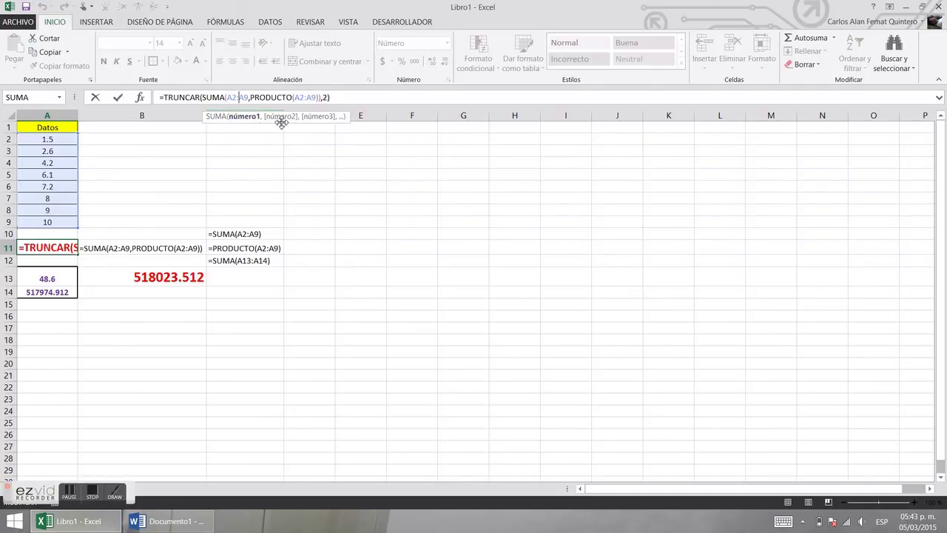
{"action": "left_click", "coordinate": [272, 97]}
{"action": "left_click", "coordinate": [305, 97]}
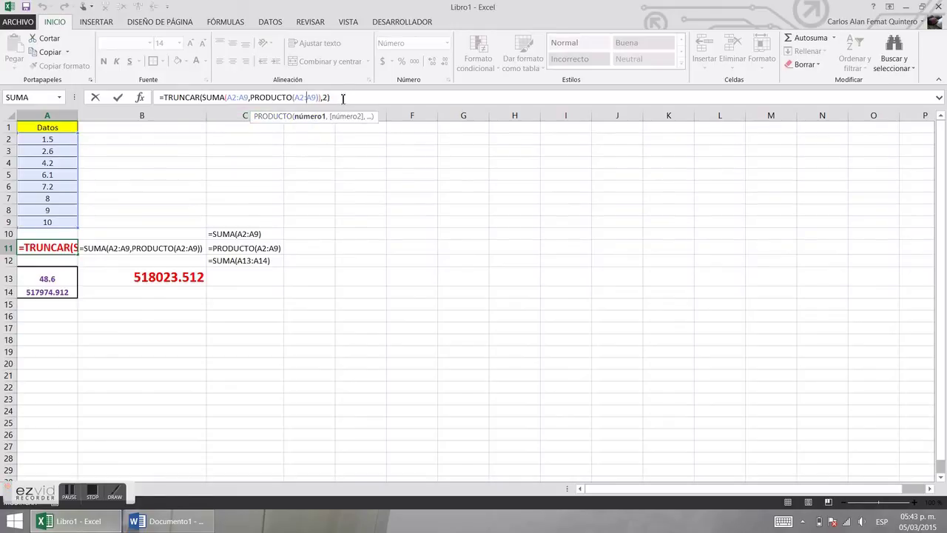
{"action": "left_click_drag", "start_coordinate": [343, 97], "coordinate": [161, 96]}
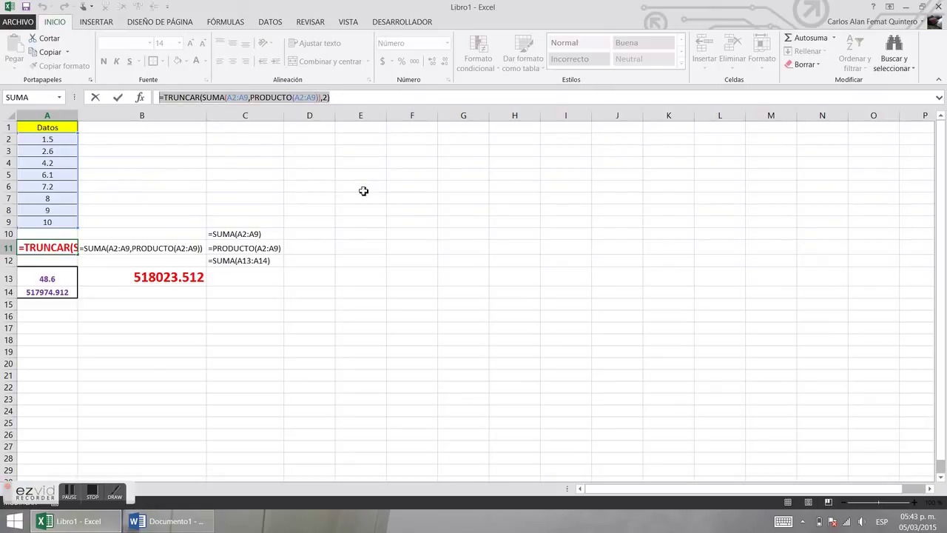
{"action": "key", "text": "Escape"}
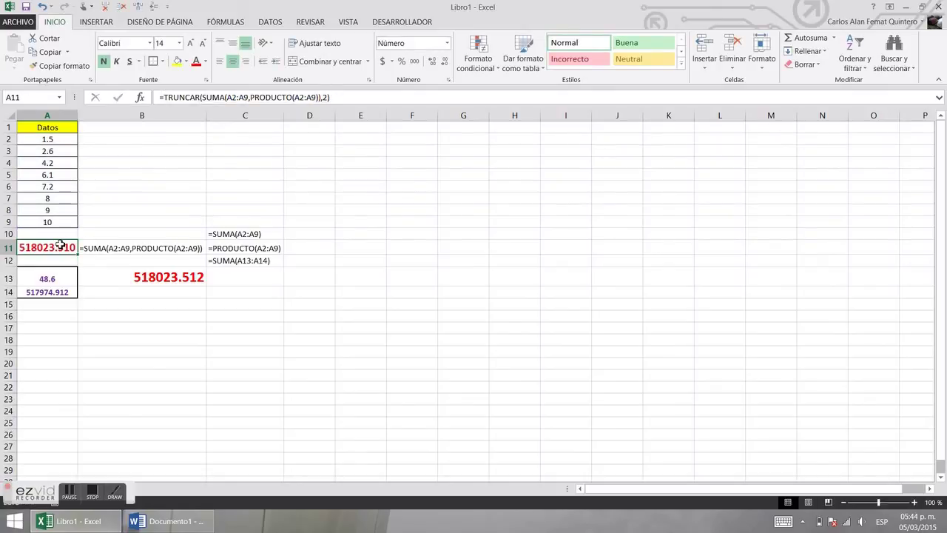
{"action": "left_click", "coordinate": [97, 248]}
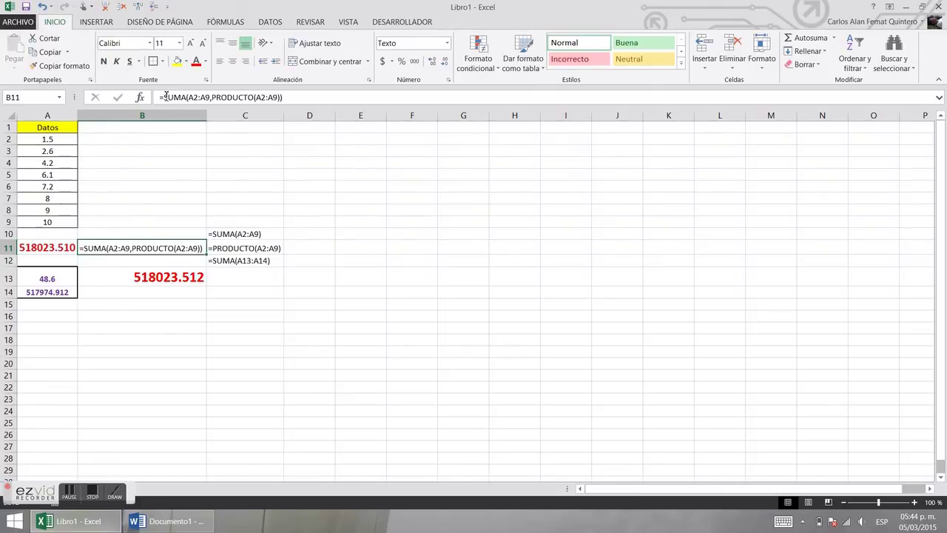
{"action": "left_click", "coordinate": [68, 249]}
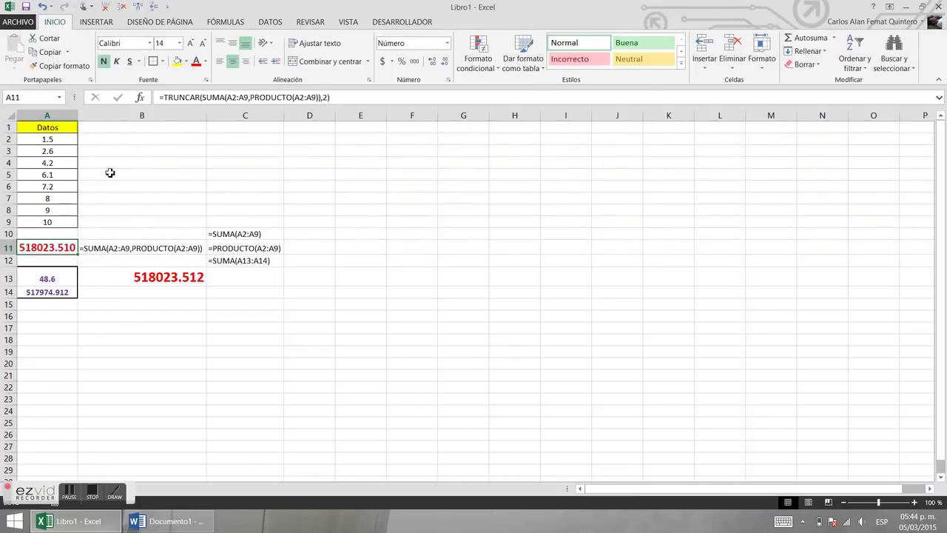
- Delete columns B and C with the formula notes, and rows 13 and 14 with the separate calculations
{"action": "left_click_drag", "start_coordinate": [142, 115], "coordinate": [256, 116]}
{"action": "right_click", "coordinate": [268, 117]}
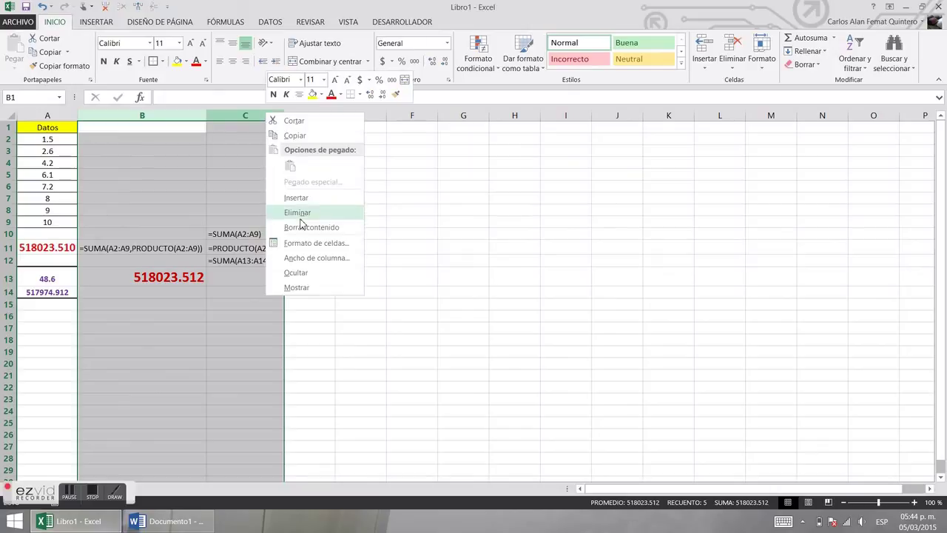
{"action": "left_click", "coordinate": [300, 215]}
{"action": "left_click_drag", "start_coordinate": [9, 273], "coordinate": [10, 284]}
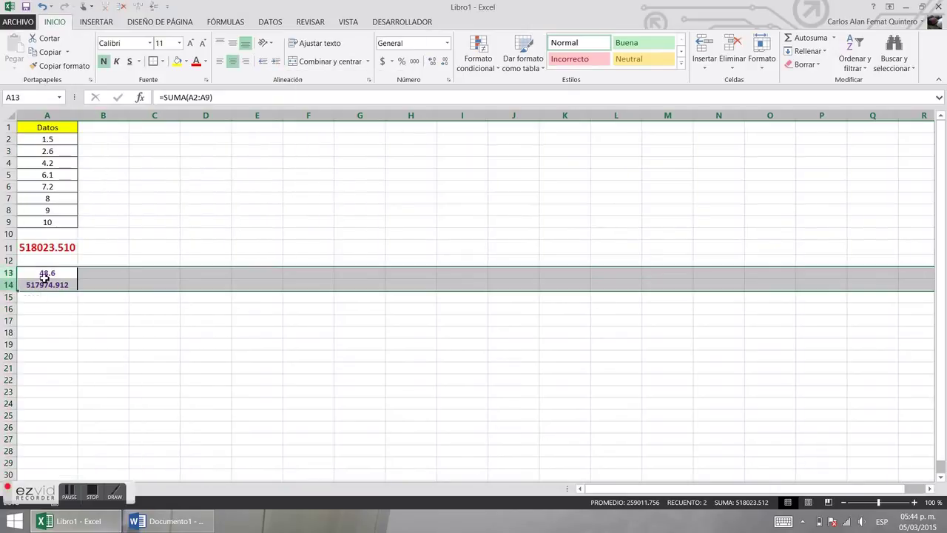
{"action": "right_click", "coordinate": [46, 282]}
{"action": "left_click", "coordinate": [75, 378]}
{"action": "left_click", "coordinate": [153, 368]}
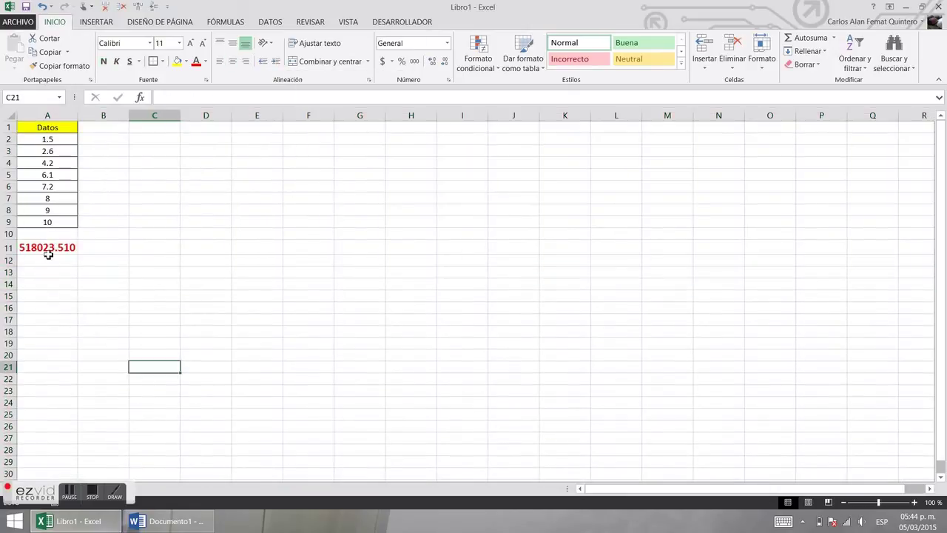
- Remove the nested SUMA and PRODUCTO expression and the decimals argument from the formula in A11, keeping =TRUNCAR()
{"action": "left_click", "coordinate": [52, 246]}
{"action": "left_click_drag", "start_coordinate": [158, 97], "coordinate": [354, 98]}
{"action": "left_click", "coordinate": [354, 99]}
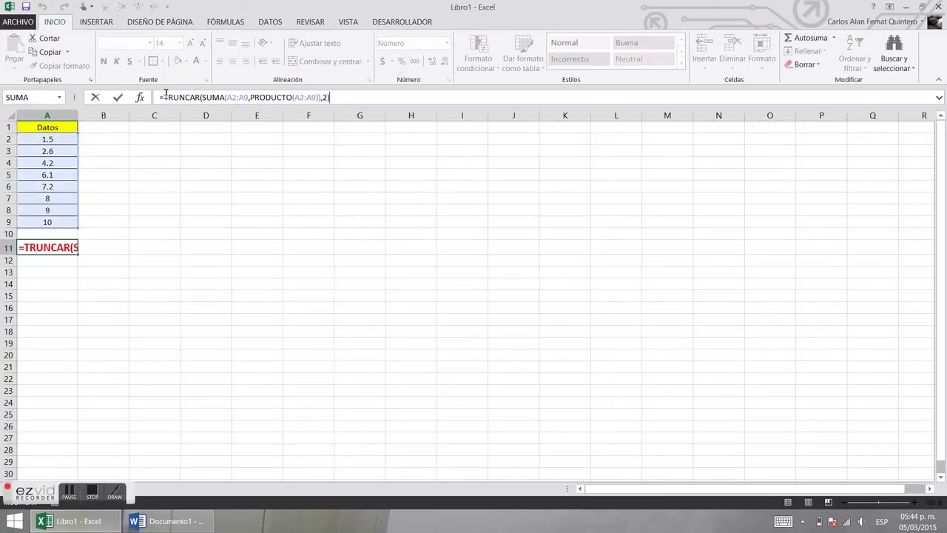
{"action": "left_click_drag", "start_coordinate": [203, 98], "coordinate": [328, 97]}
{"action": "key", "text": "Delete"}
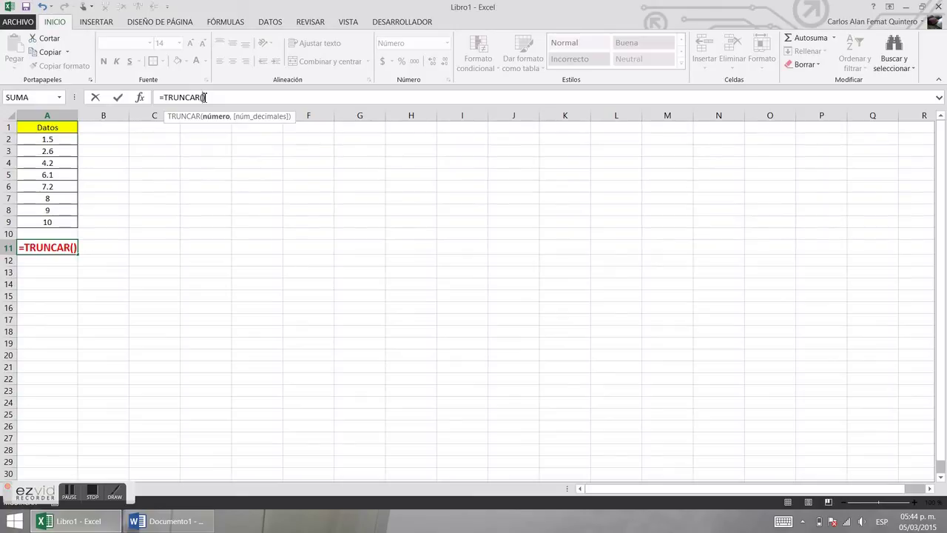
- Nest PROMEDIO(A2:A9) as the número argument of TRUNCAR in A11, without a decimals argument, and enter the formula
{"action": "type", "text": "PROME"}
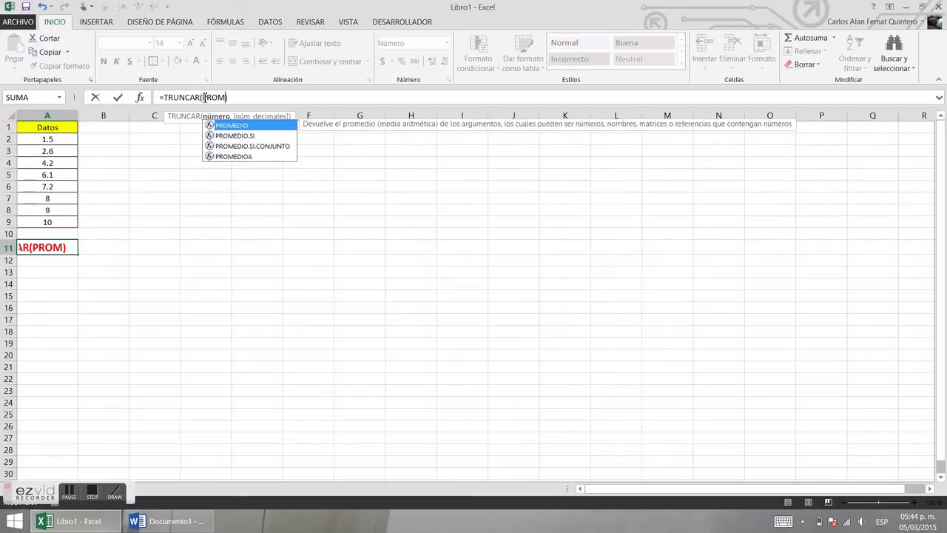
{"action": "key", "text": "Tab"}
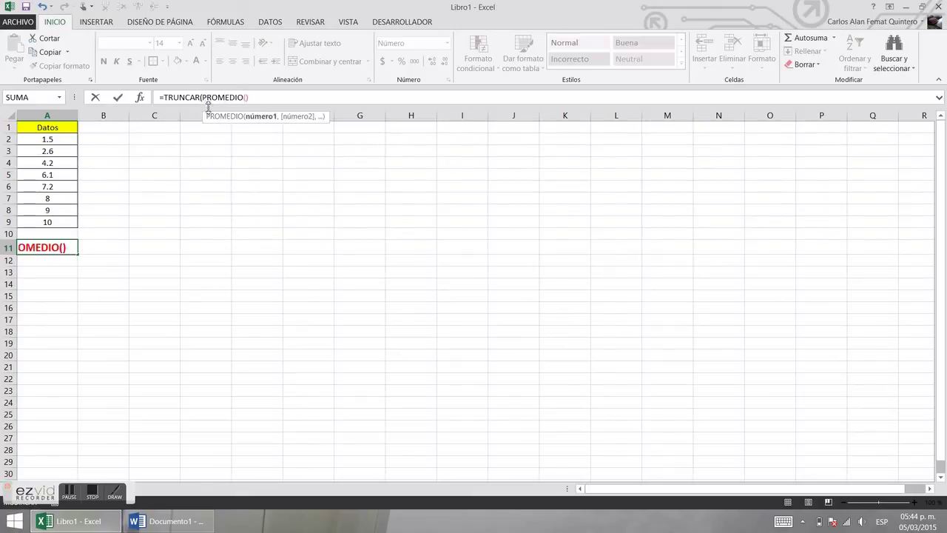
{"action": "left_click_drag", "start_coordinate": [66, 140], "coordinate": [59, 221]}
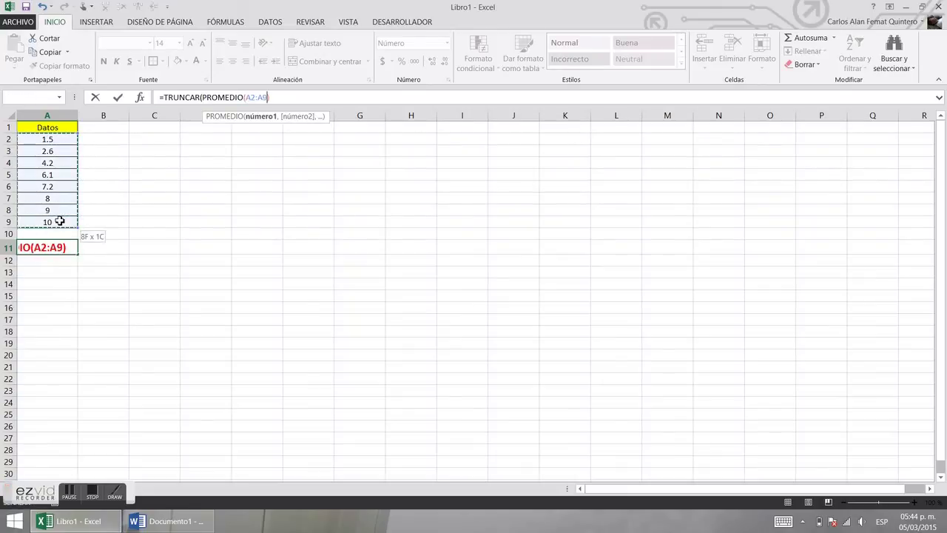
{"action": "type", "text": ")"}
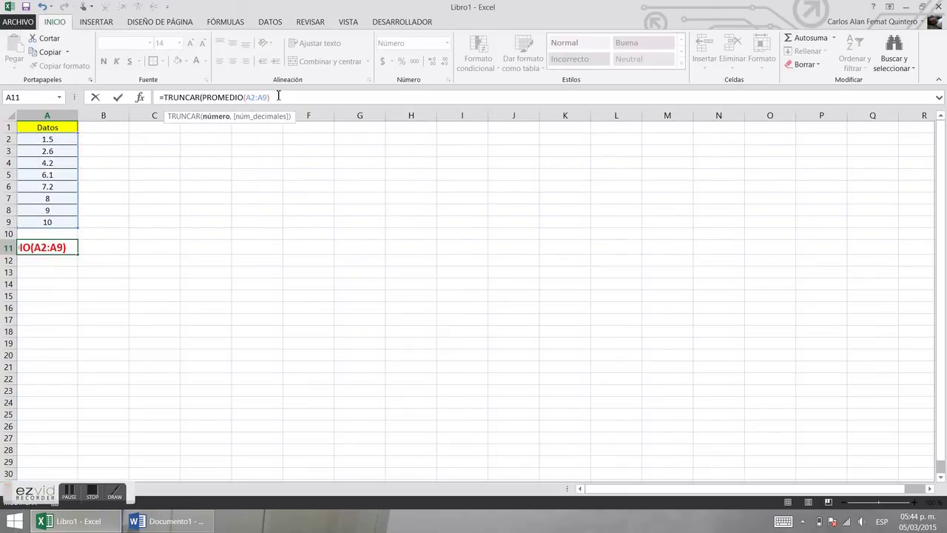
{"action": "key", "text": "Return"}
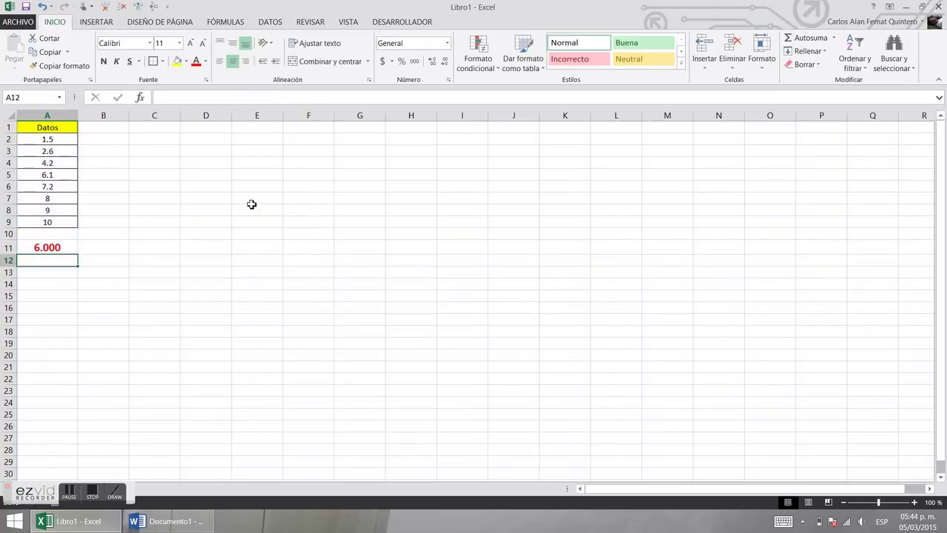